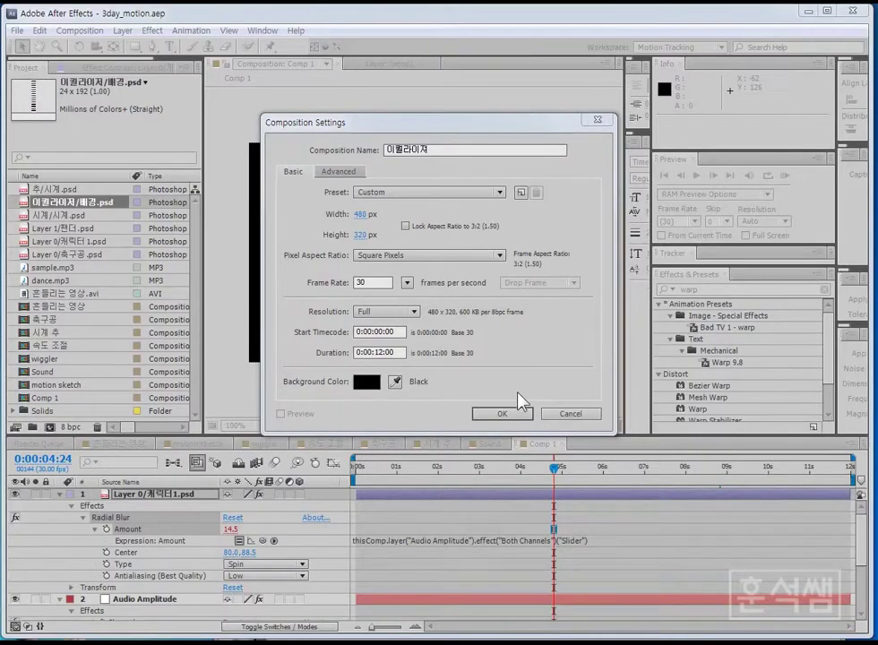
Accept the 480×320, 12-second 이퀄라이저 comp settings and drop dance.mp3 into its timeline as layer 1
click(509, 356)
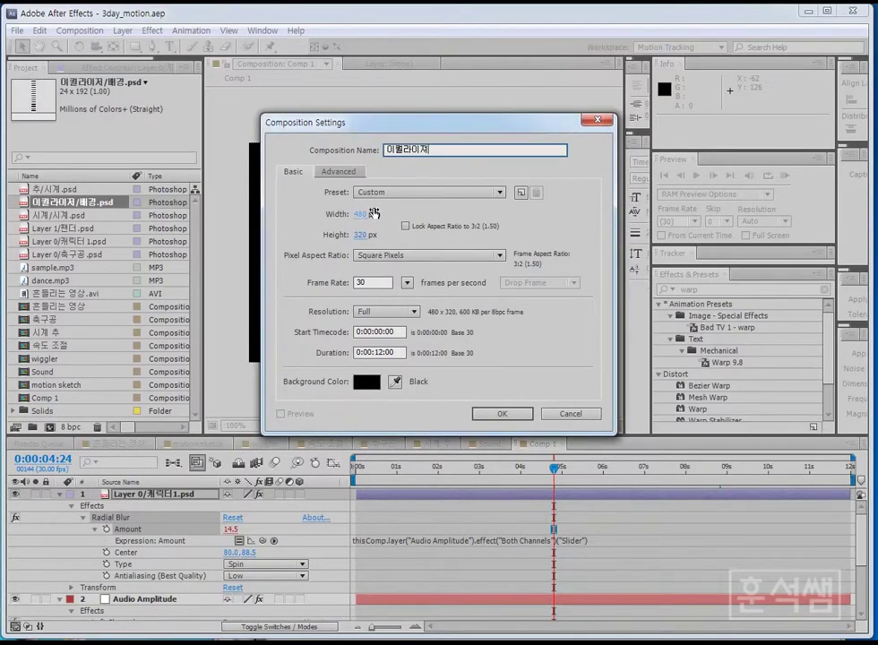
click(504, 412)
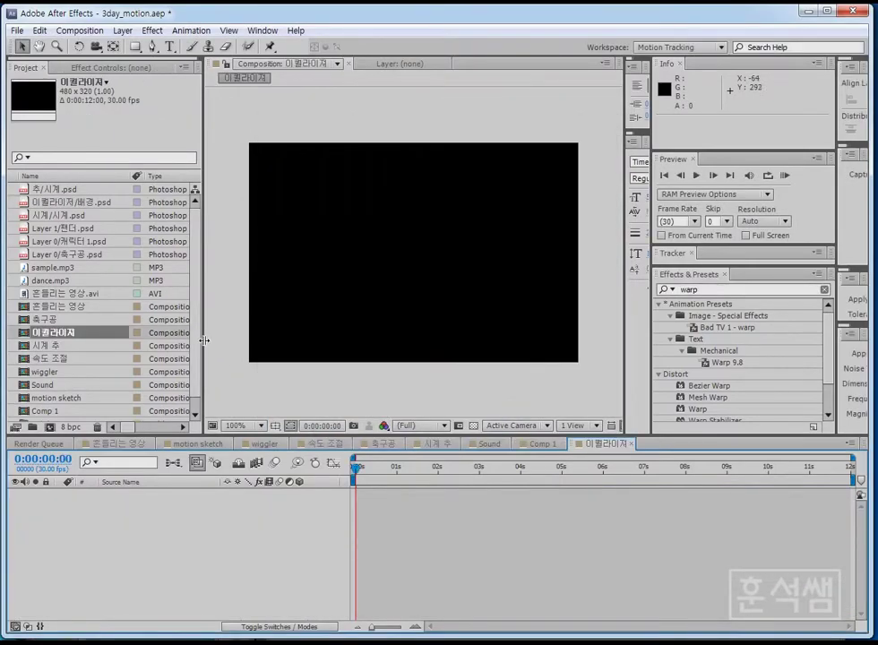
drag(204, 340, 226, 340)
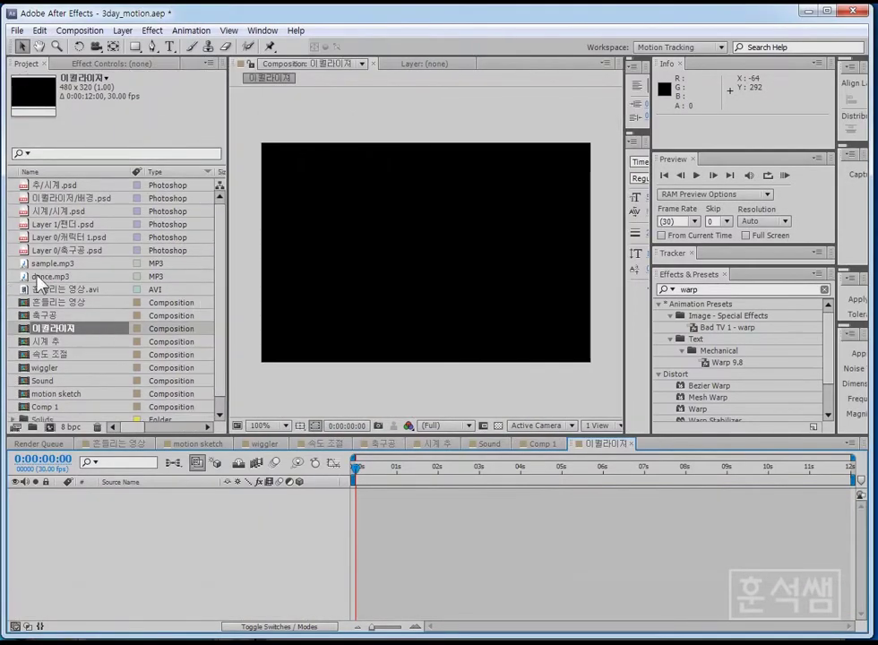
click(40, 277)
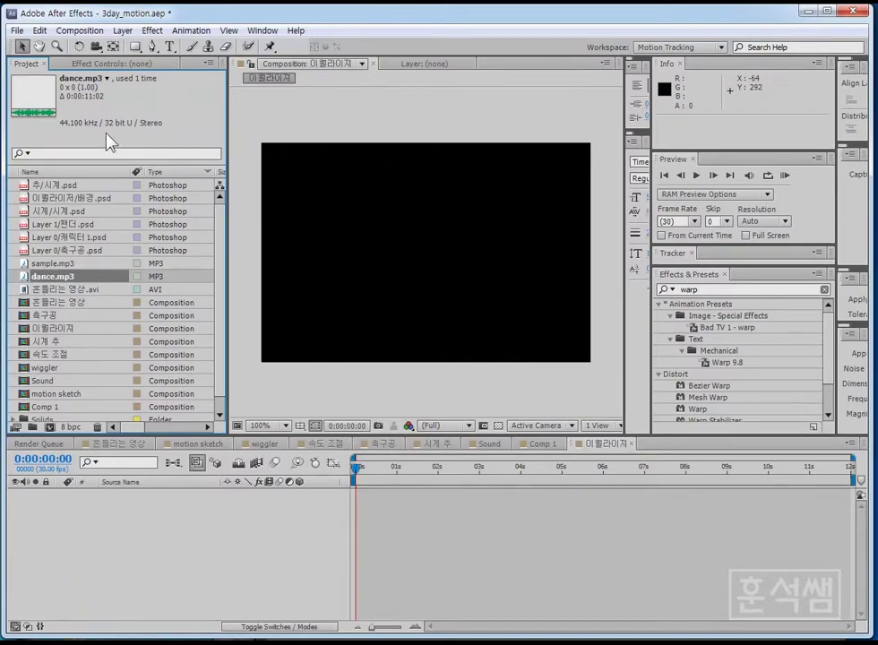
drag(27, 275, 97, 572)
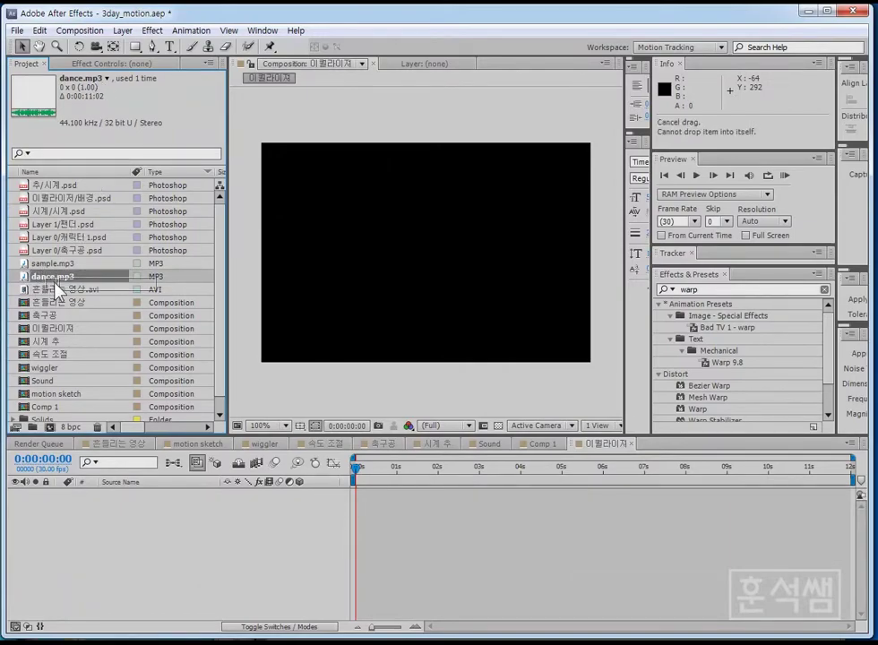
drag(97, 572, 97, 578)
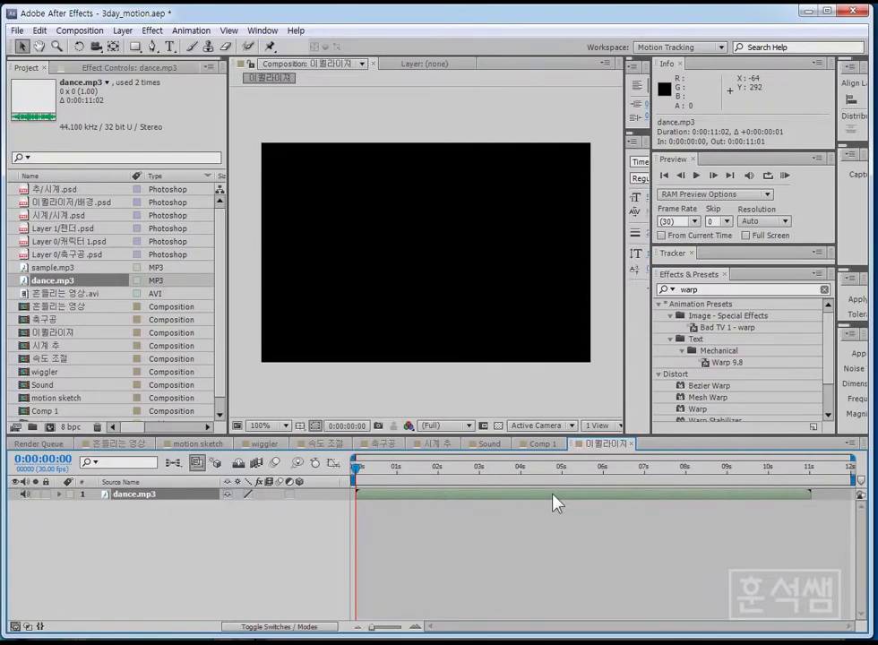
Preview dance.mp3, reveal its Audio Levels and waveform, and set its label colour to Sandstone
click(60, 495)
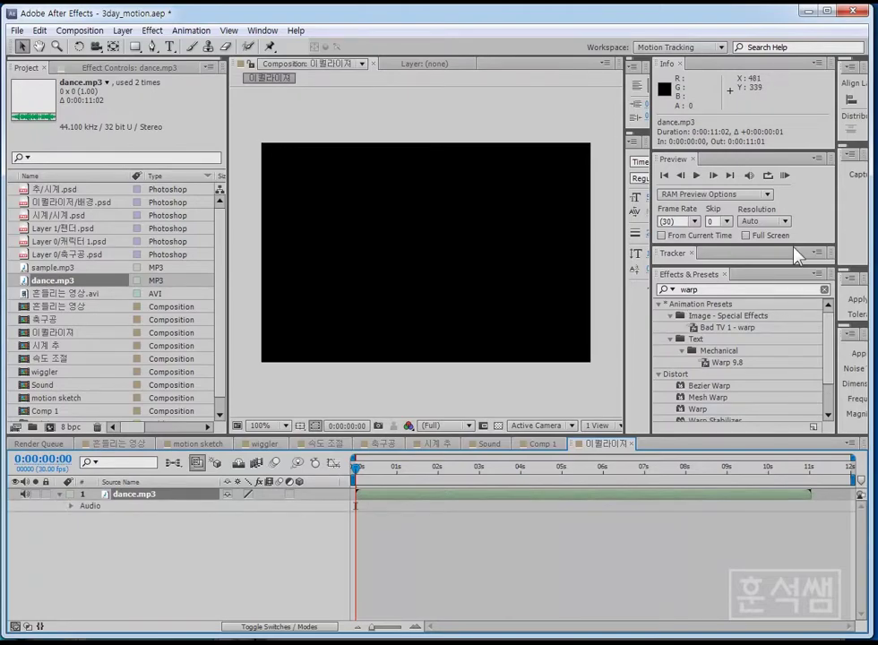
click(785, 177)
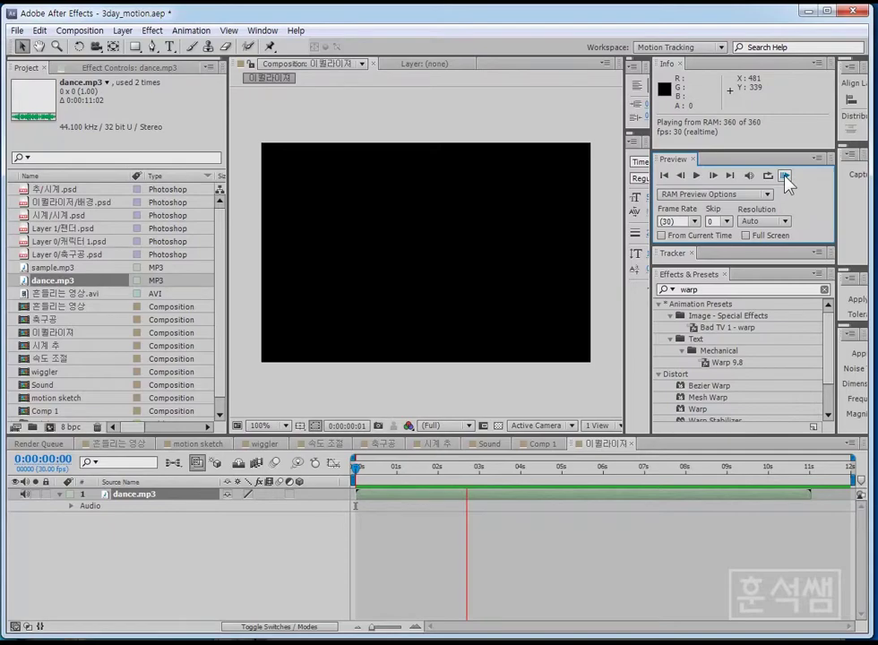
click(784, 176)
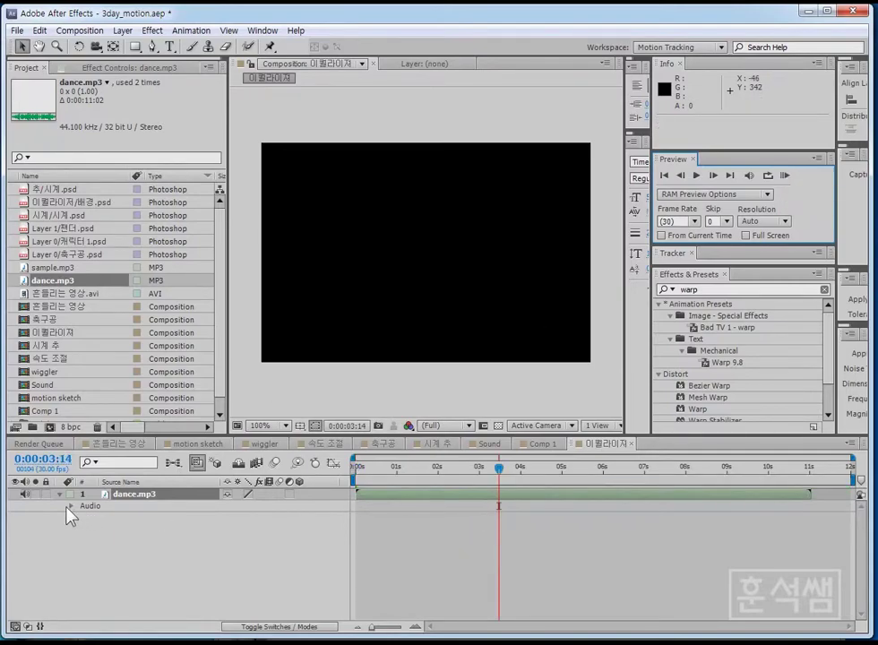
click(71, 506)
click(83, 530)
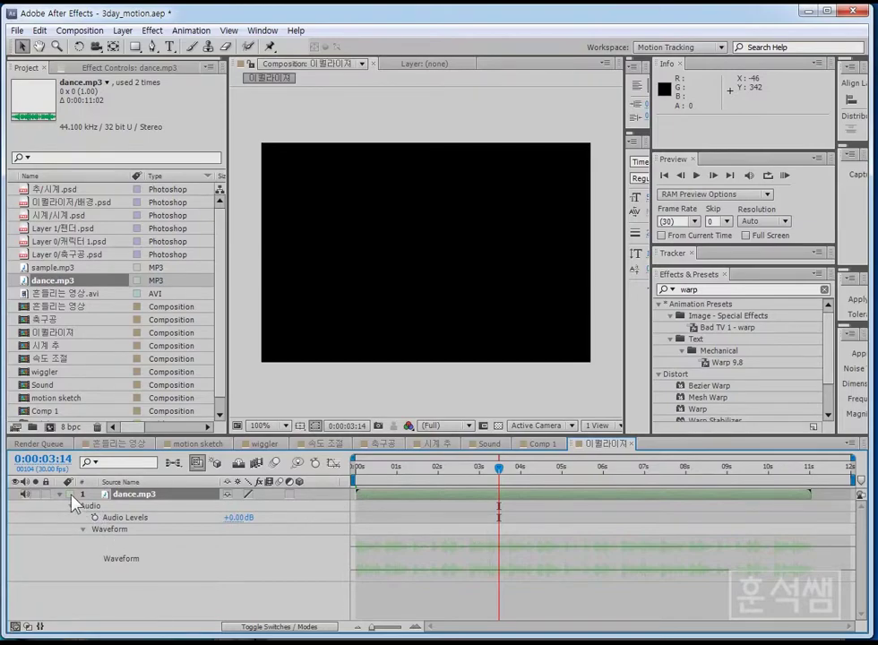
click(68, 494)
click(89, 476)
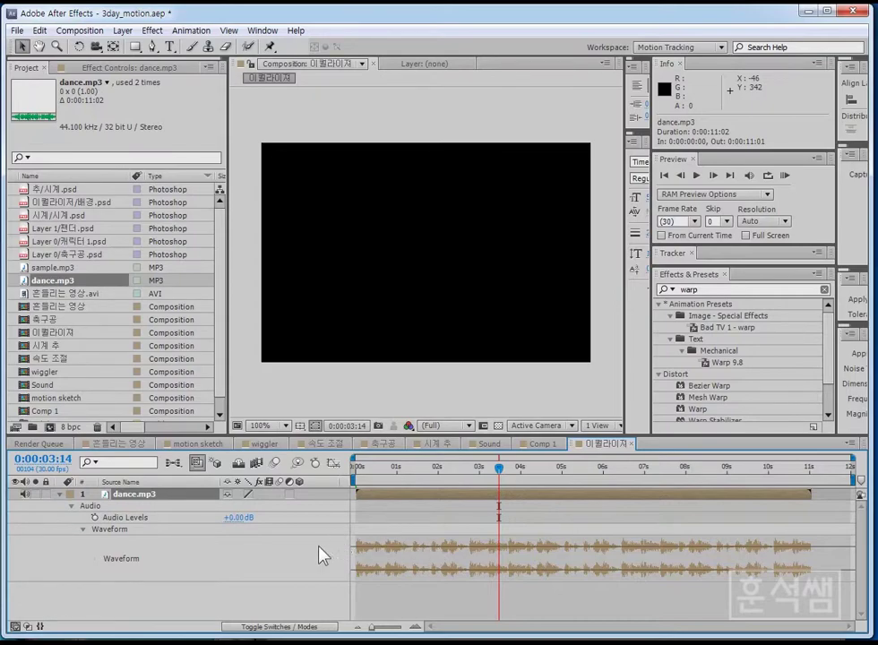
Set dance.mp3's Audio Levels to +3.00 dB, then to +5.00 dB
click(98, 516)
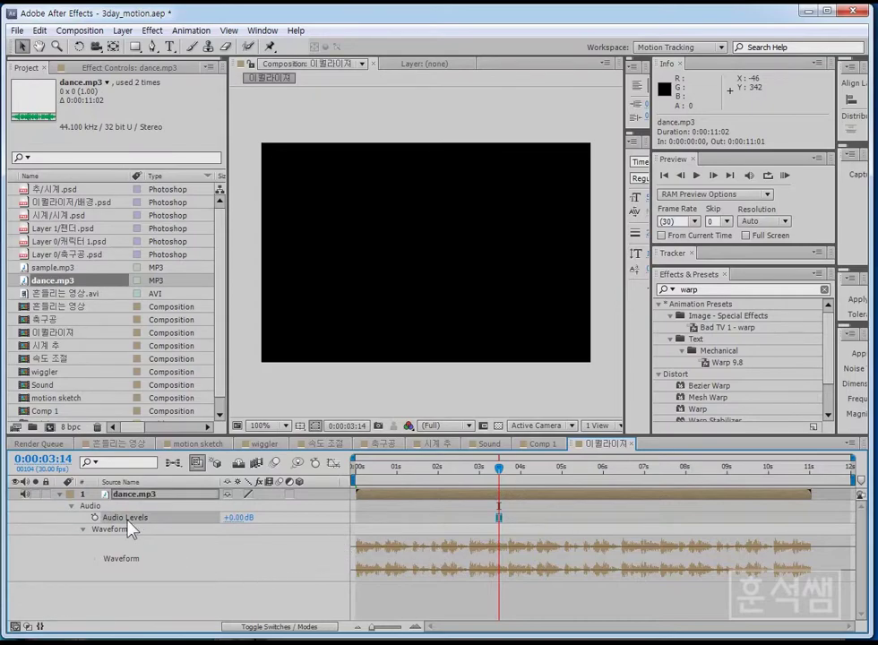
click(237, 518)
text(3)
key(Return)
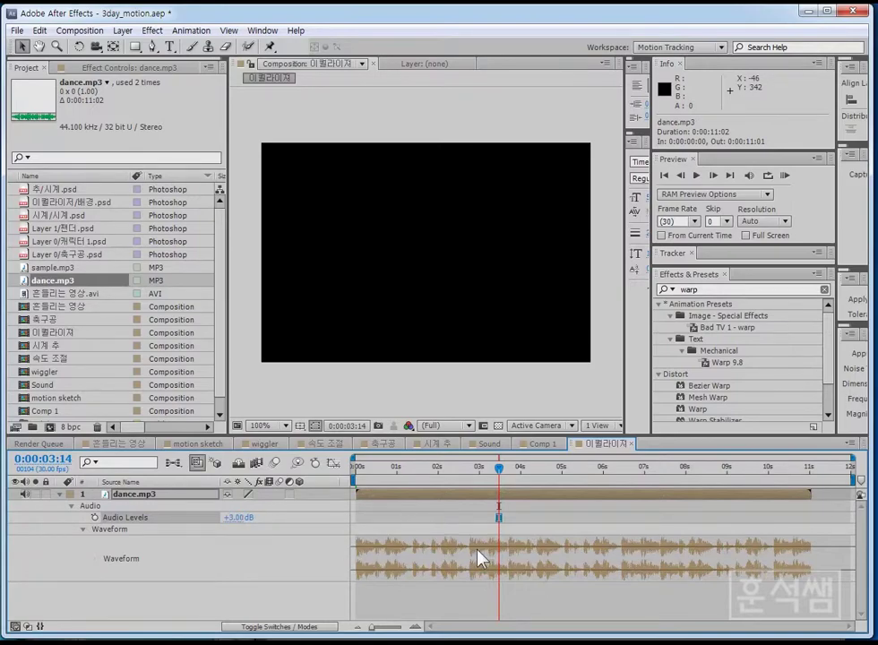
click(234, 518)
text(5)
key(Return)
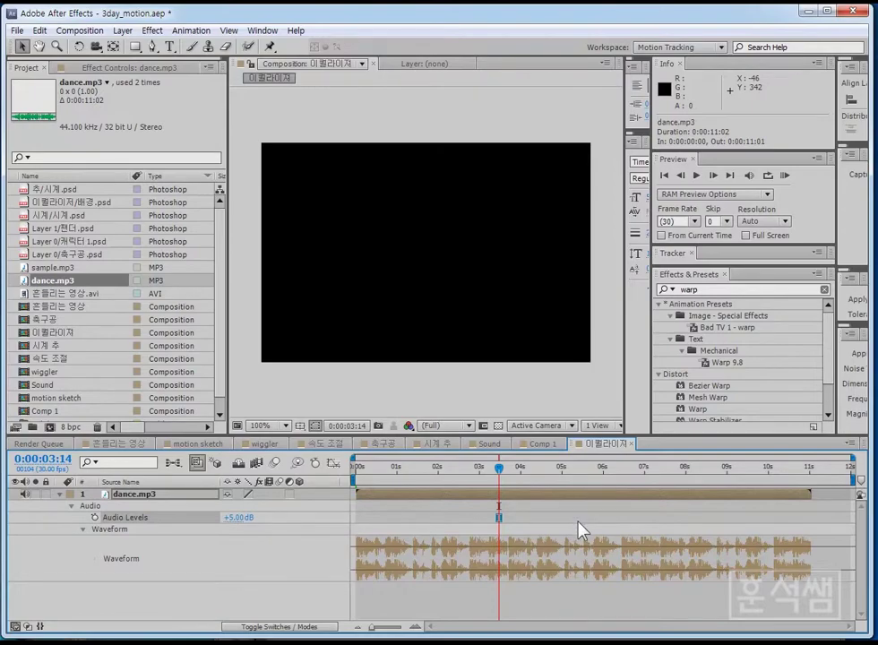
Preview the louder audio, try +12 dB, return Audio Levels to +5 dB and hide the waveform
click(786, 177)
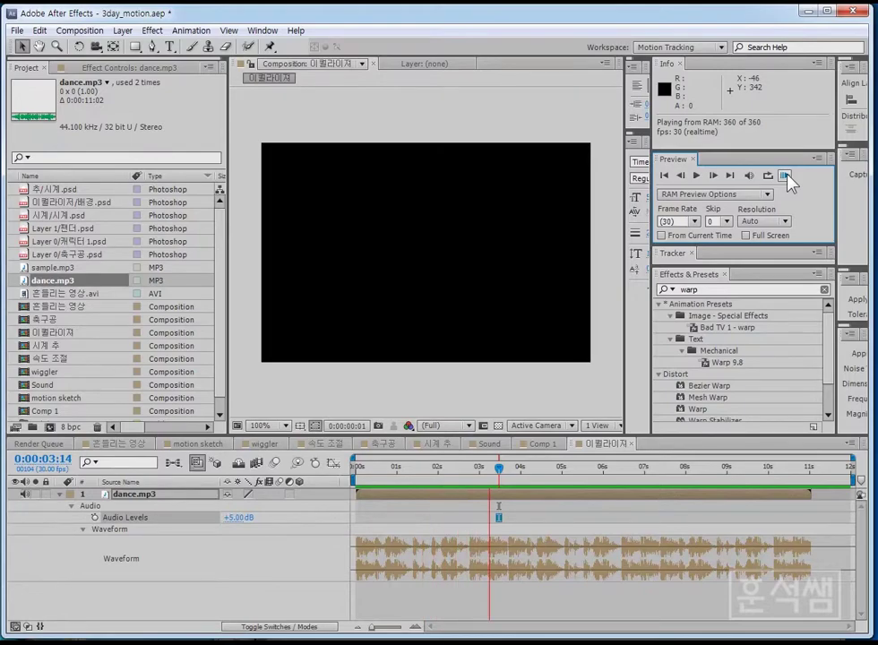
click(785, 177)
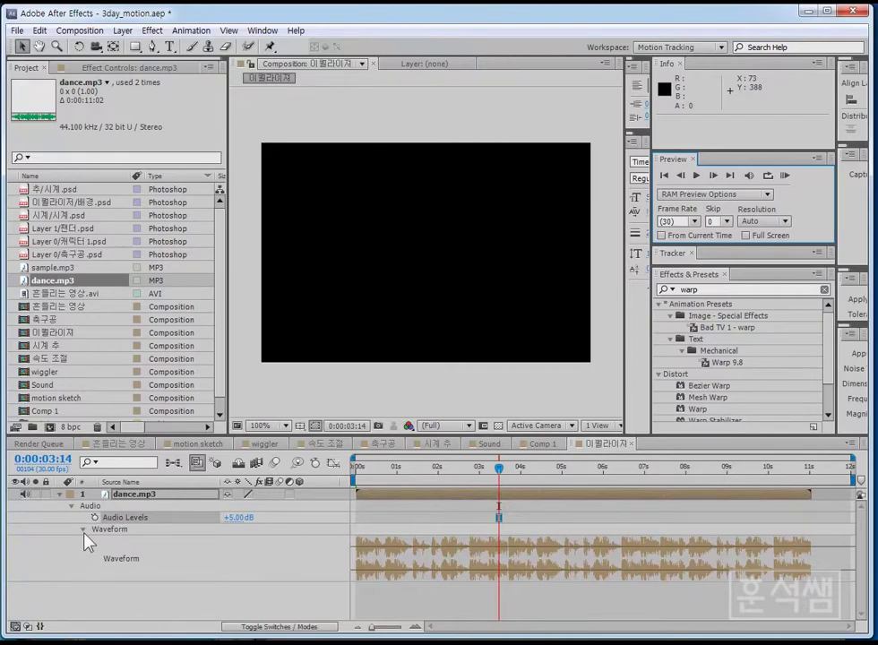
drag(242, 520, 257, 518)
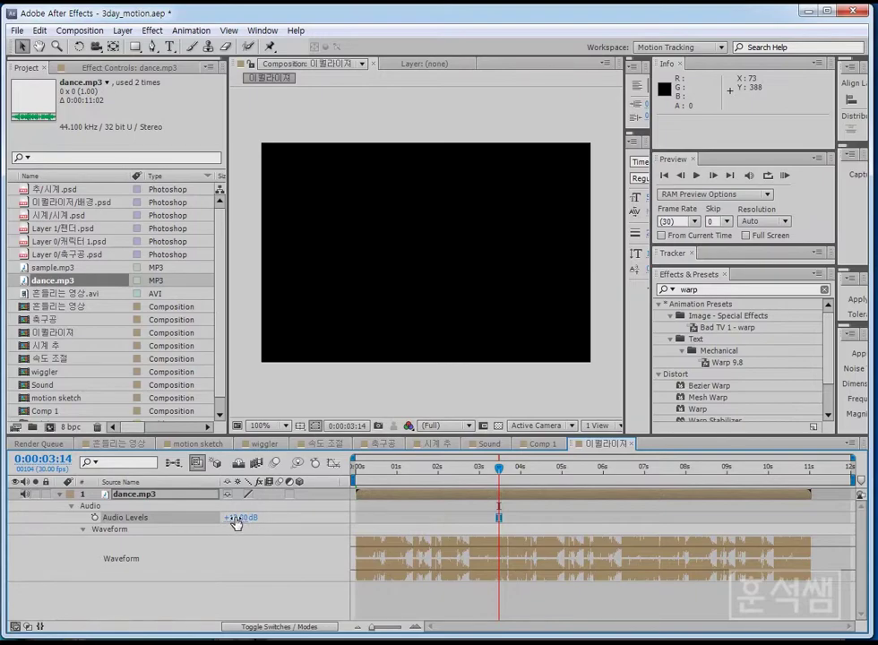
click(235, 519)
text(5)
key(Return)
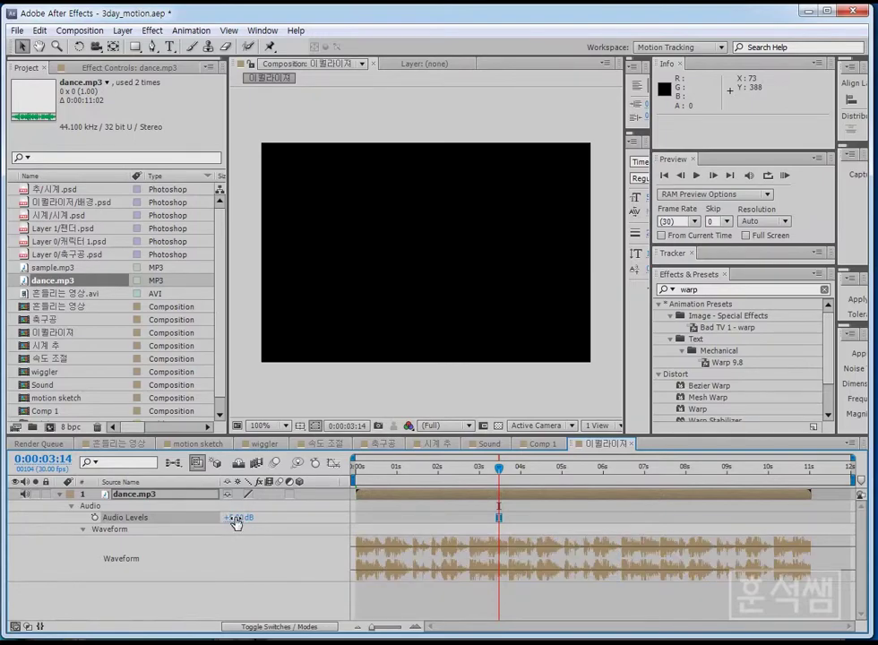
click(84, 530)
click(164, 495)
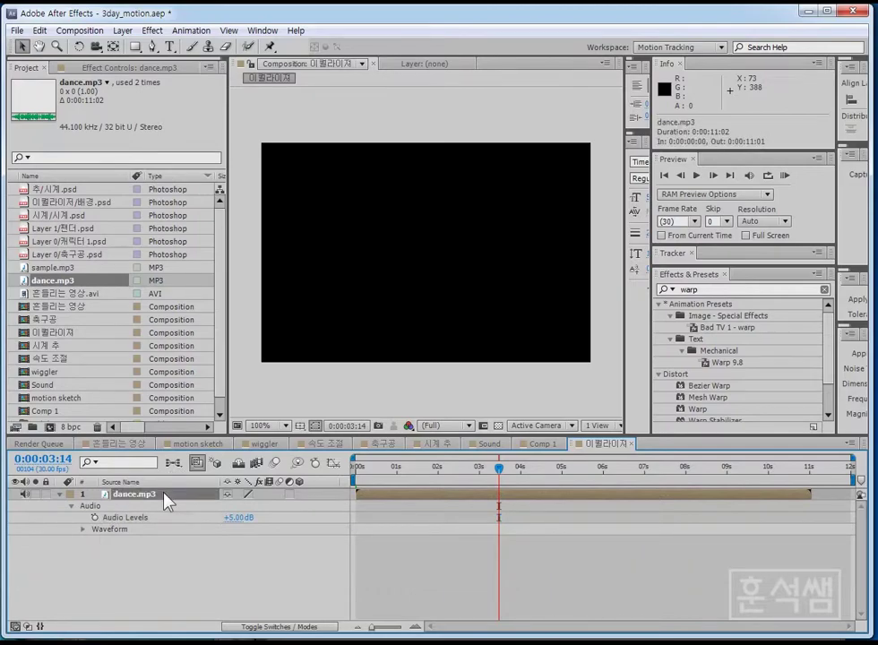
Convert dance.mp3's audio to keyframes, creating an Audio Amplitude layer
right_click(165, 498)
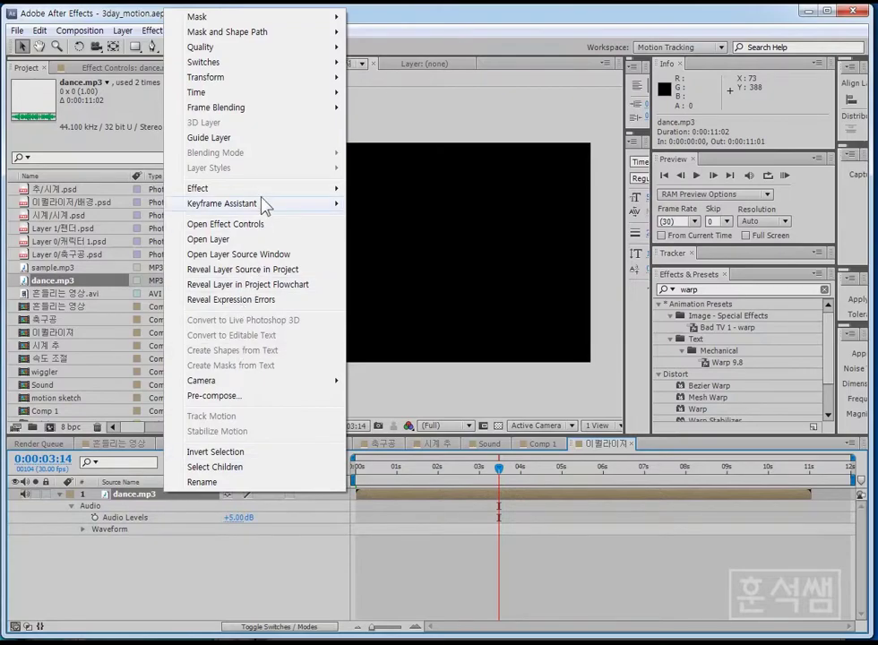
mouse_move(265, 206)
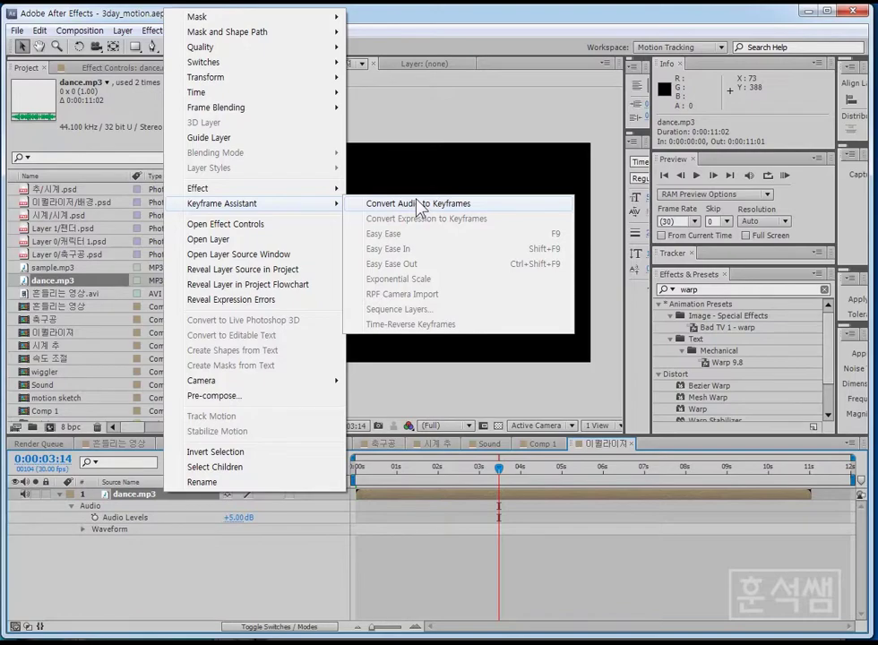
click(418, 203)
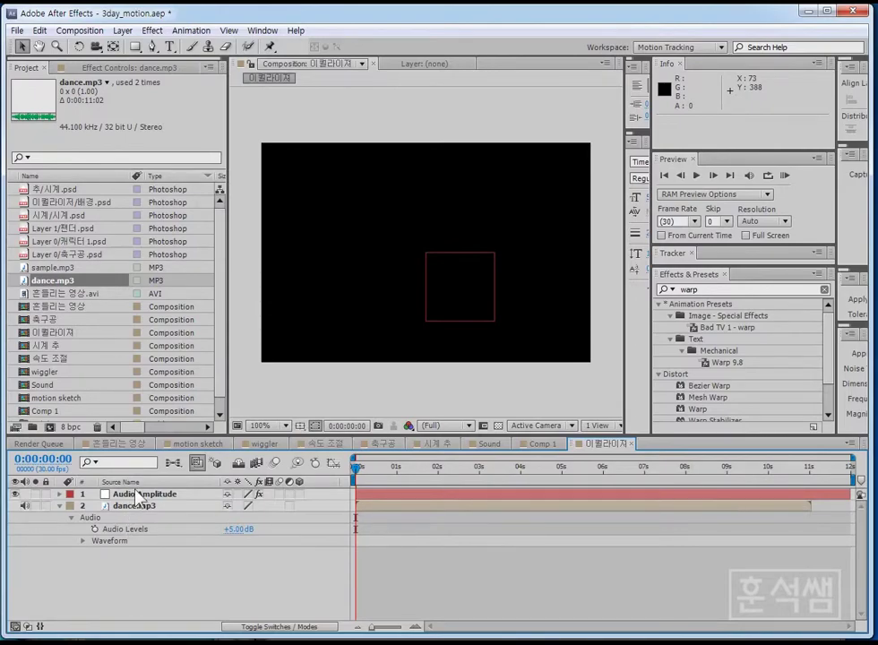
Expand Audio Amplitude's Left Channel slider, move to about 2 seconds, and make the timeline taller
click(60, 494)
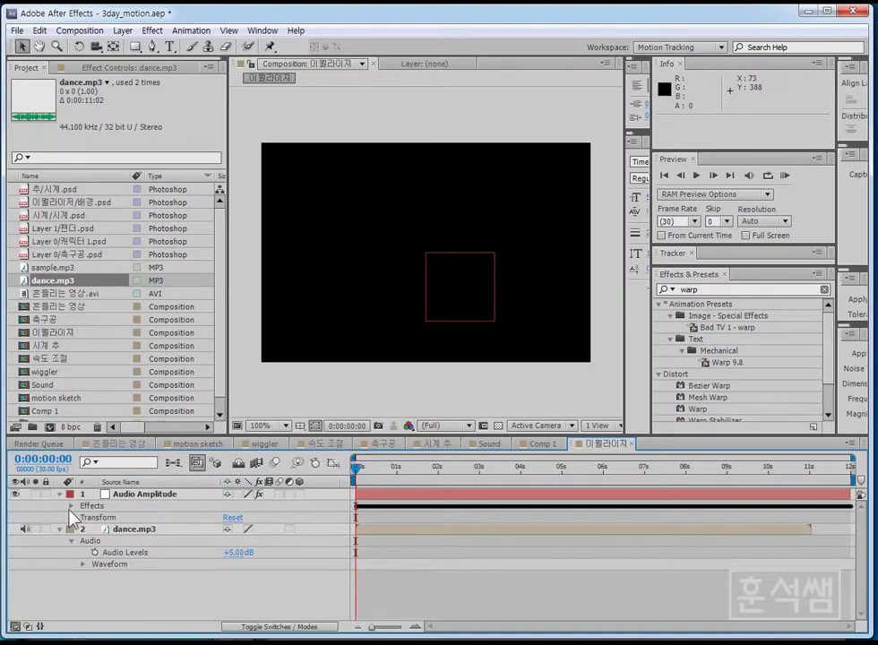
click(72, 506)
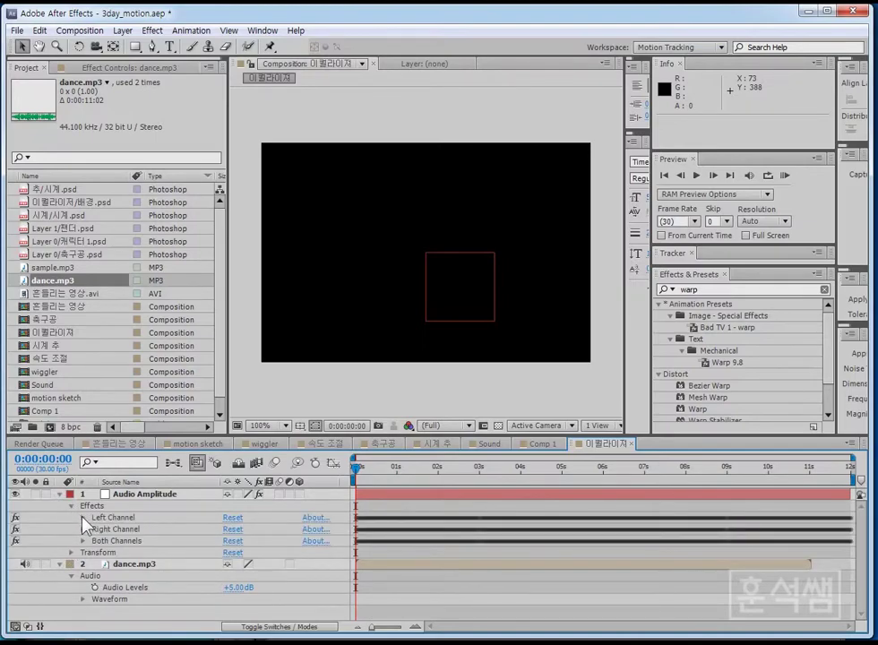
click(83, 516)
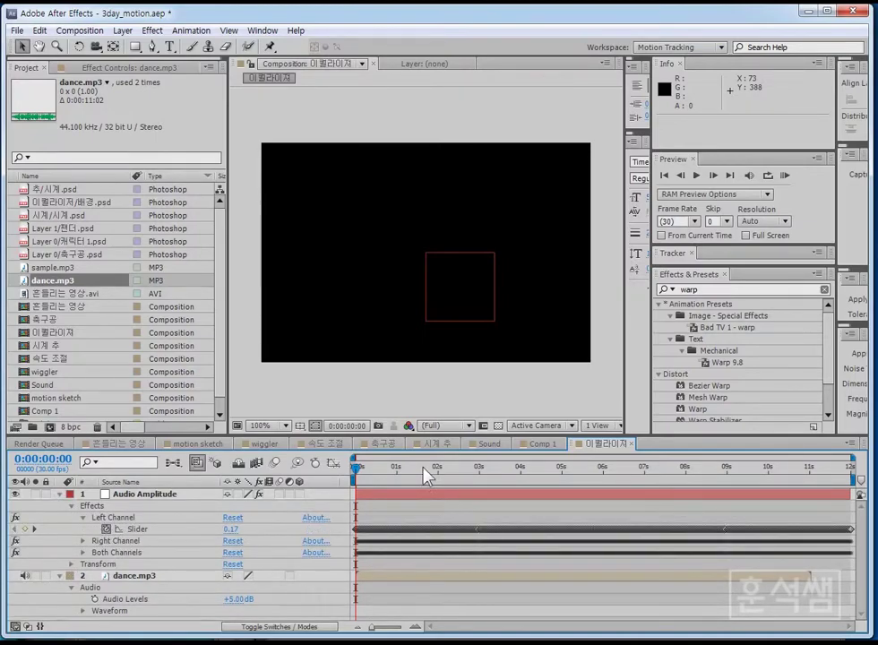
click(460, 467)
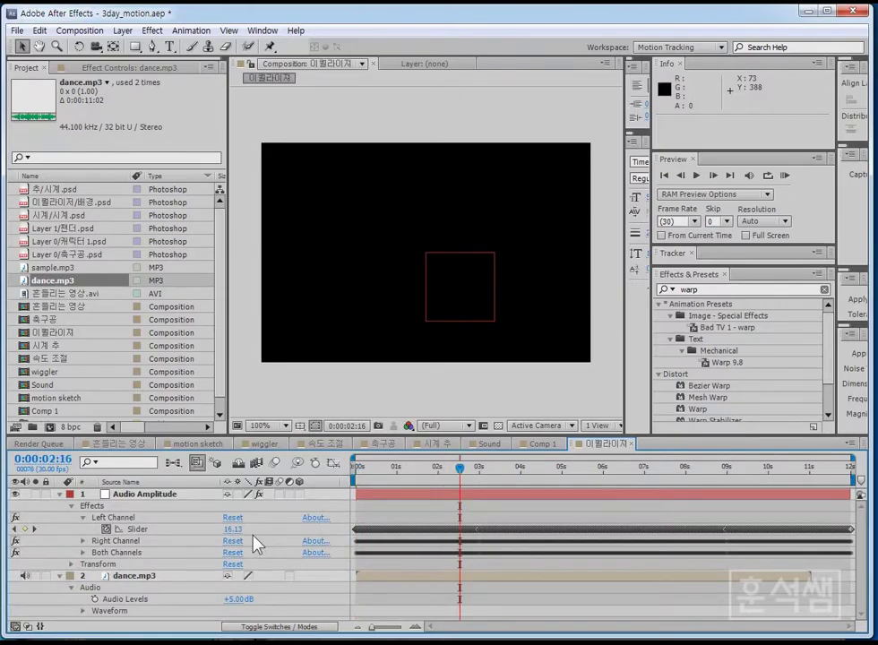
drag(282, 435, 282, 416)
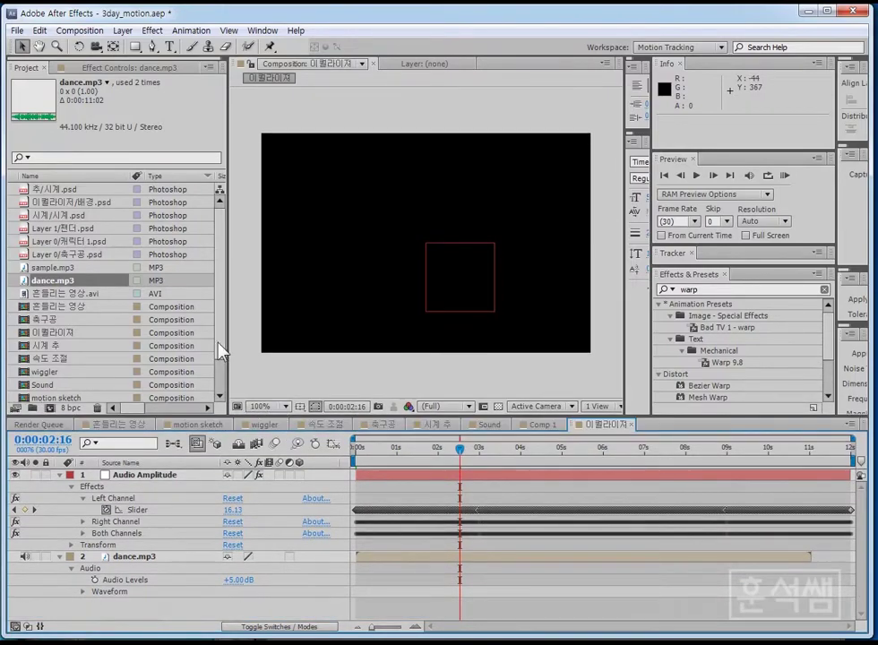
scroll(227, 372, down, 2)
scroll(225, 367, up, 2)
scroll(231, 368, down, 2)
scroll(231, 337, up, 2)
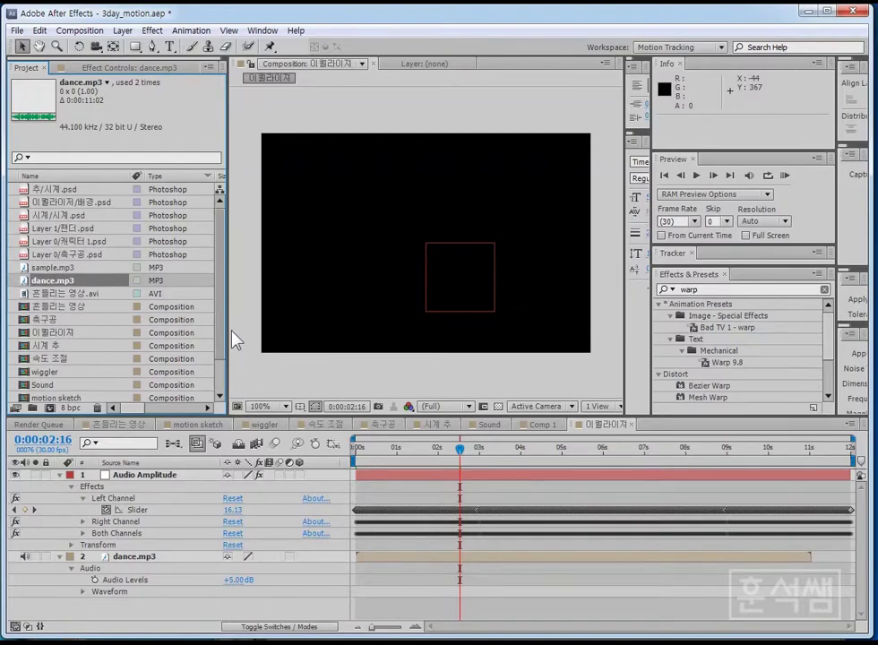
Add 이퀄라이저/배경.psd from the Project panel as a new top layer
click(51, 204)
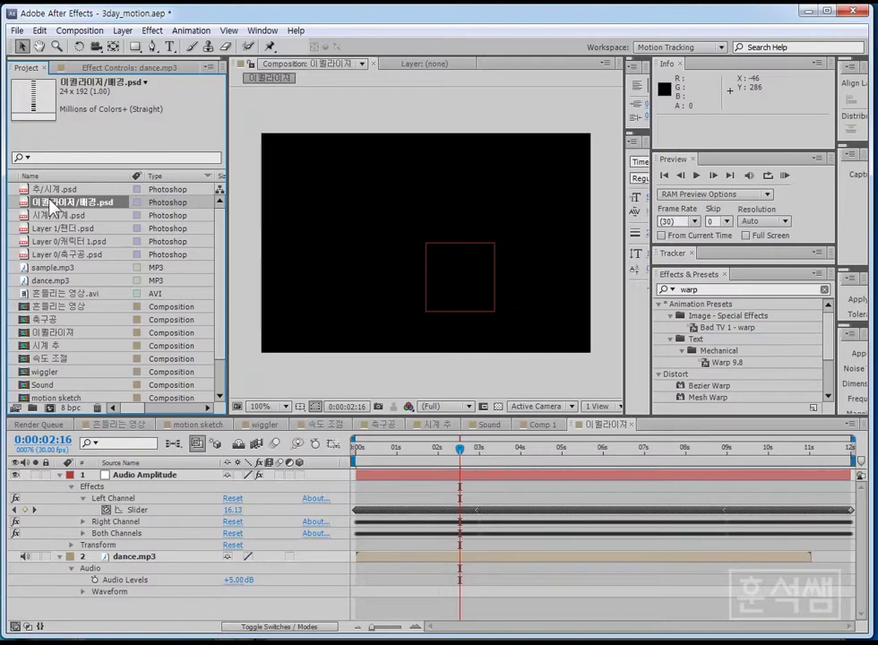
drag(51, 204, 103, 409)
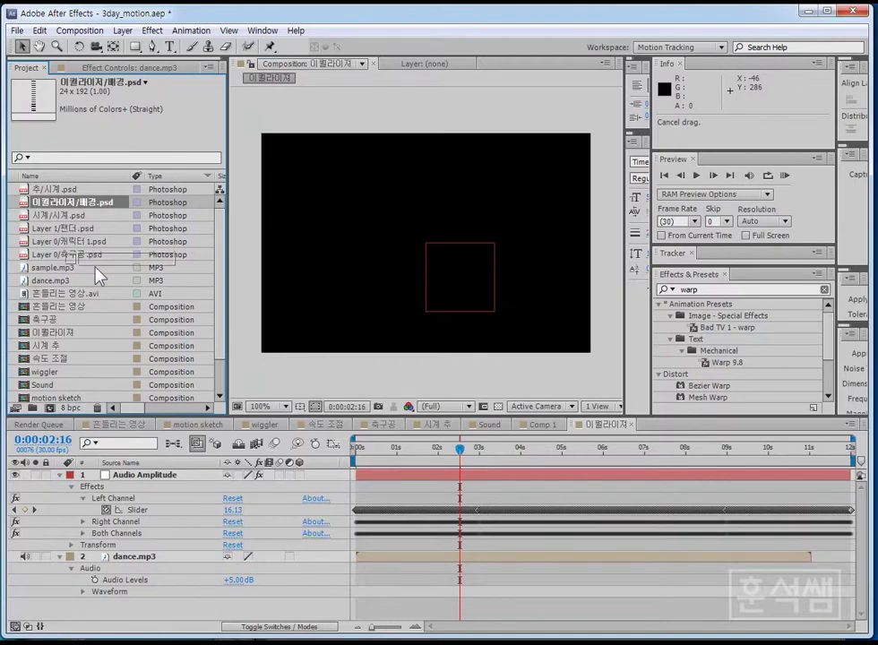
drag(103, 410, 130, 479)
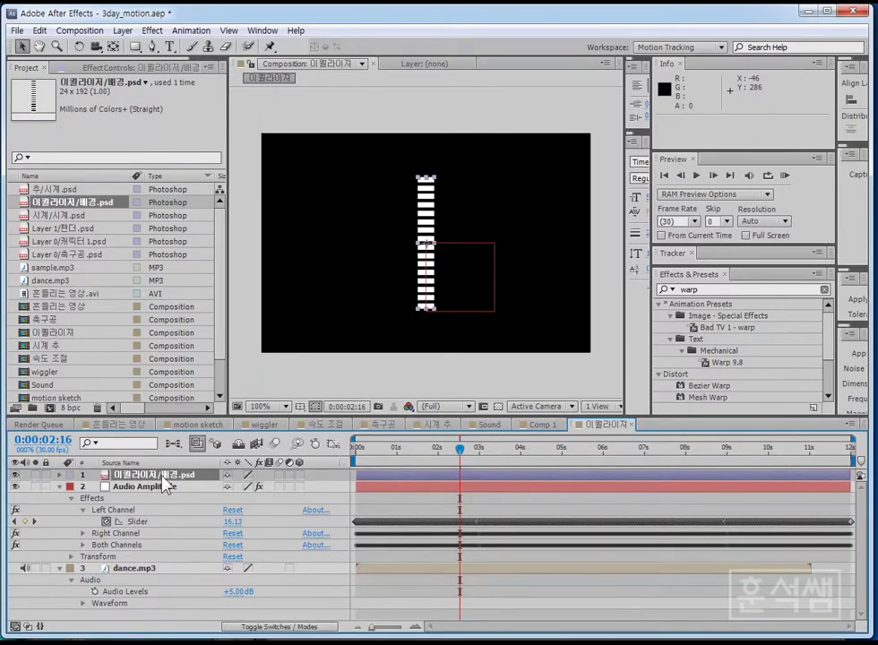
Move the striped bar left to 117.0, 165.0 and zoom the viewer to 200%
mouse_move(414, 282)
mouse_down()
mouse_move(399, 290)
mouse_move(334, 285)
mouse_up()
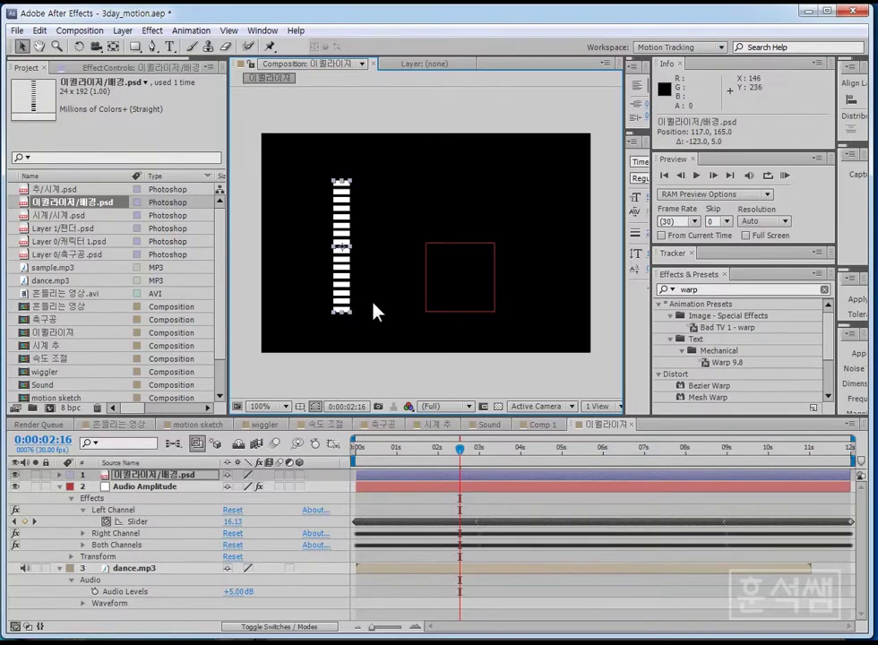
key(period)
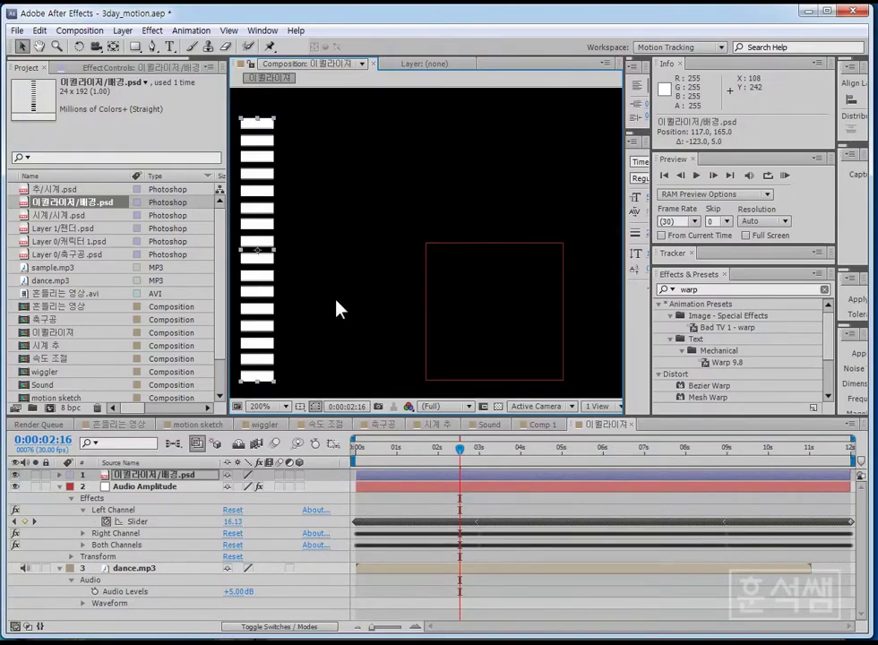
drag(315, 366, 413, 309)
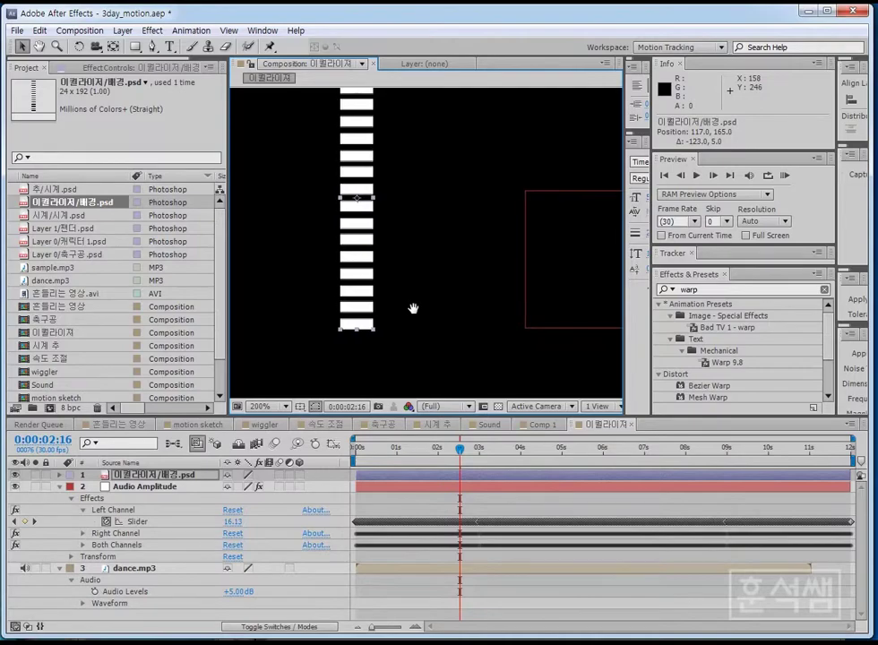
click(179, 475)
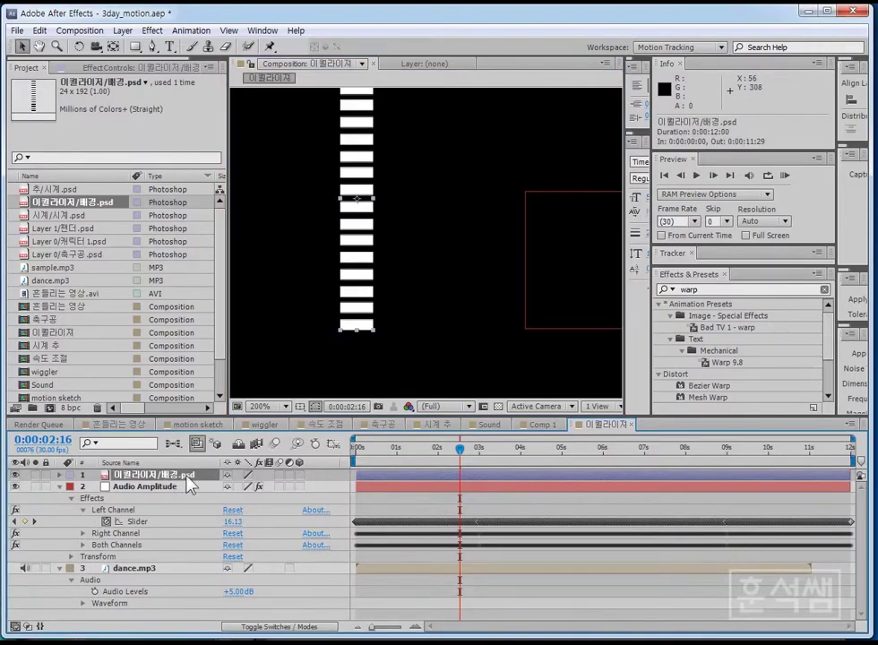
Draw a rectangle mask over the bar's bottom two stripes, then return the view to 100%
click(136, 47)
drag(136, 51, 196, 55)
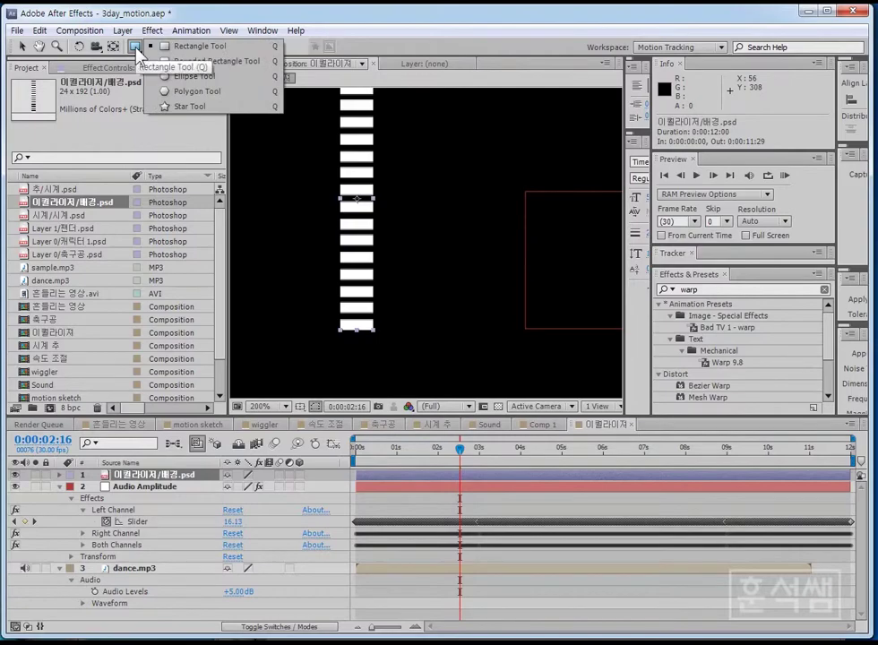
click(197, 52)
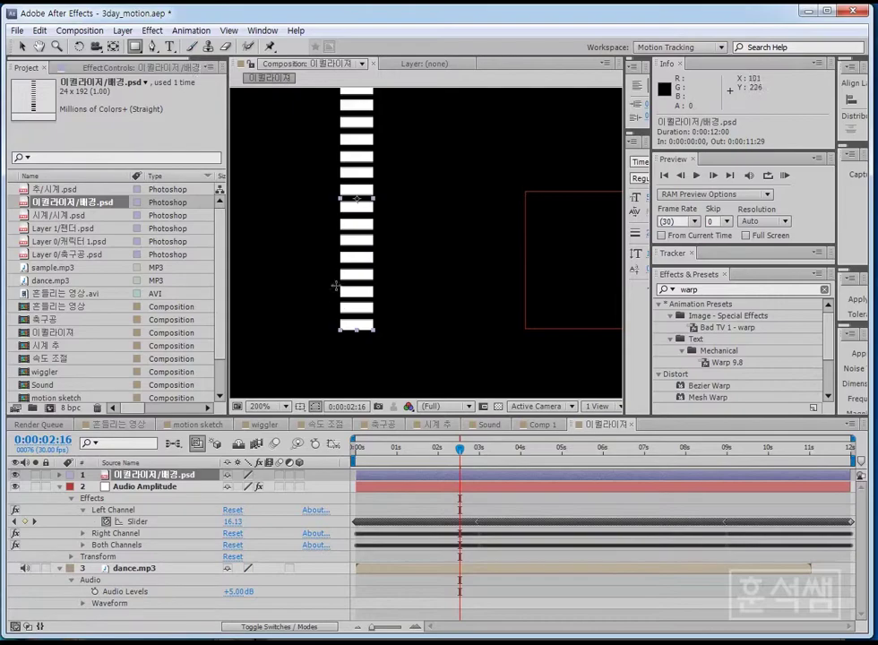
mouse_move(335, 337)
mouse_down()
mouse_move(381, 312)
mouse_move(379, 297)
mouse_up()
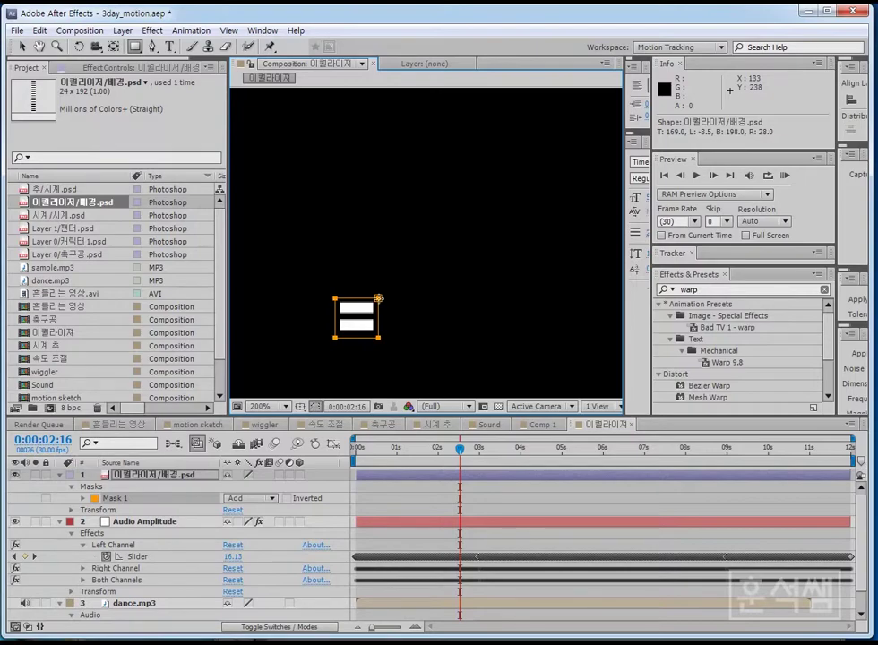
key(comma)
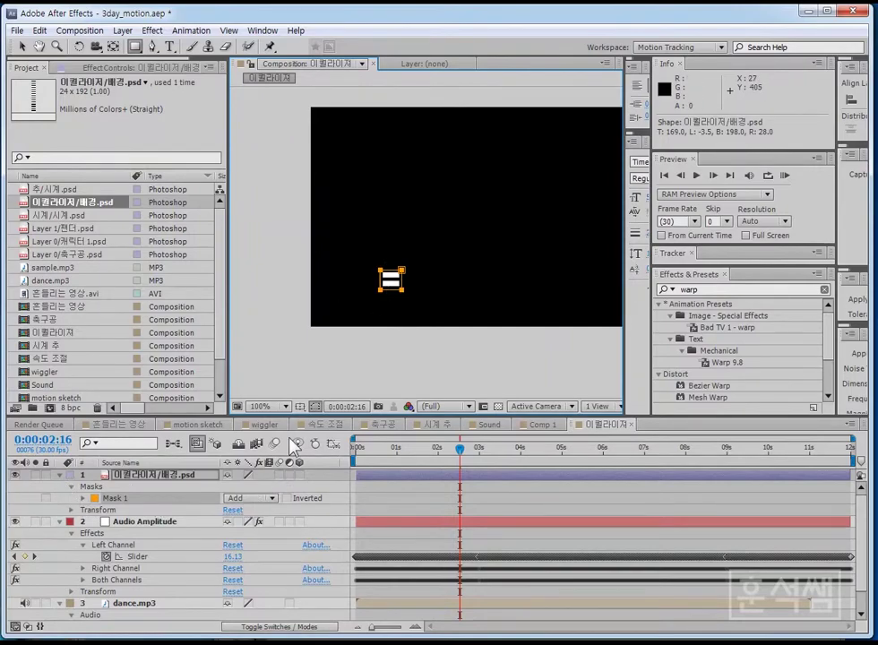
Keep Mask 1 in Add mode and scrub its Mask Expansion up toward 40 pixels
click(273, 498)
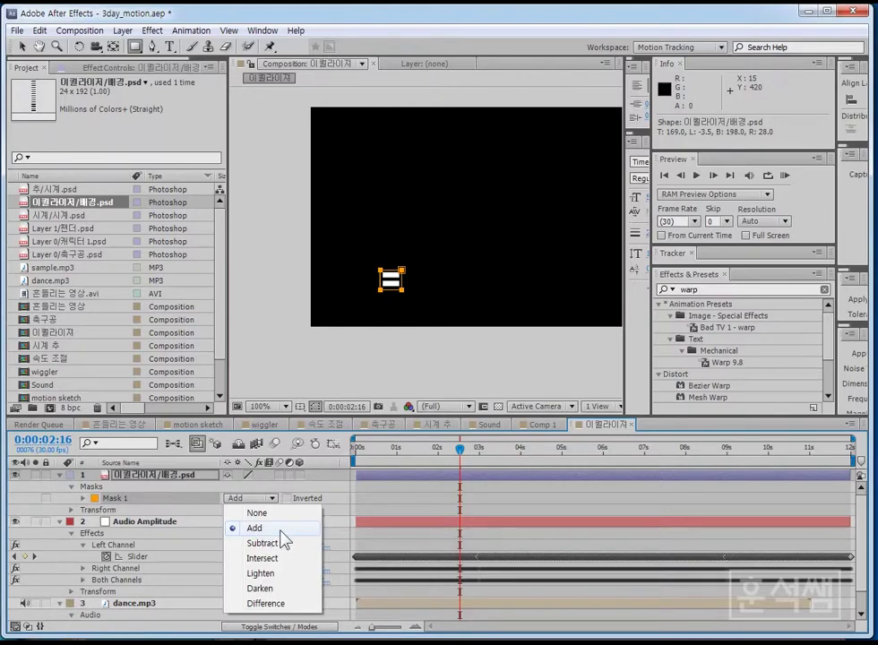
click(280, 529)
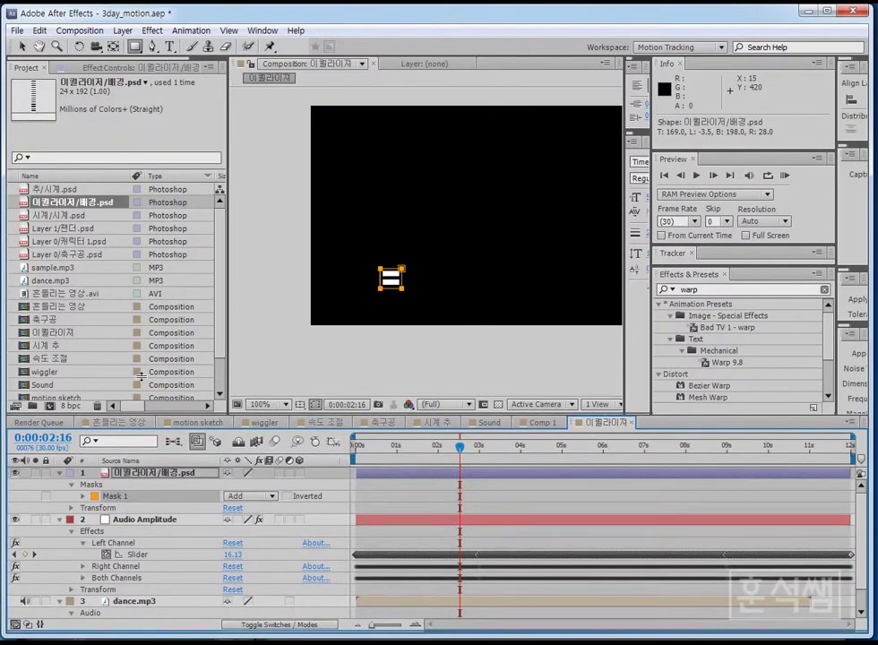
drag(131, 414, 145, 318)
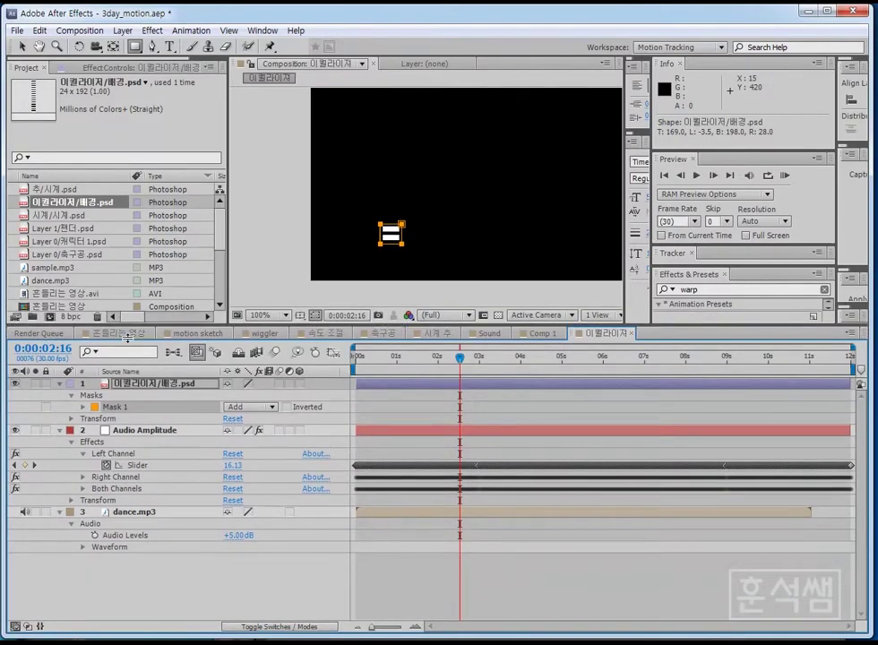
click(84, 404)
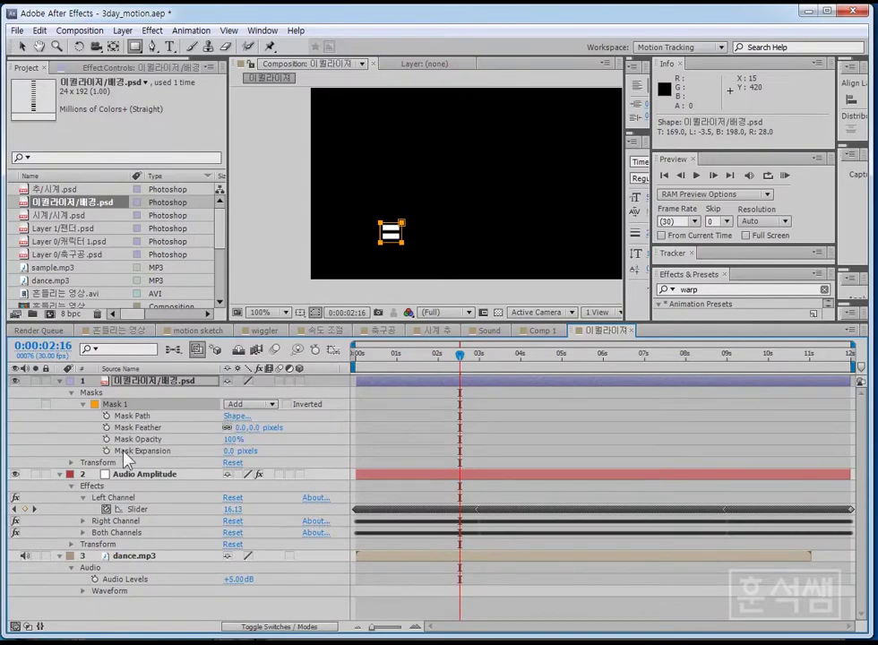
click(145, 452)
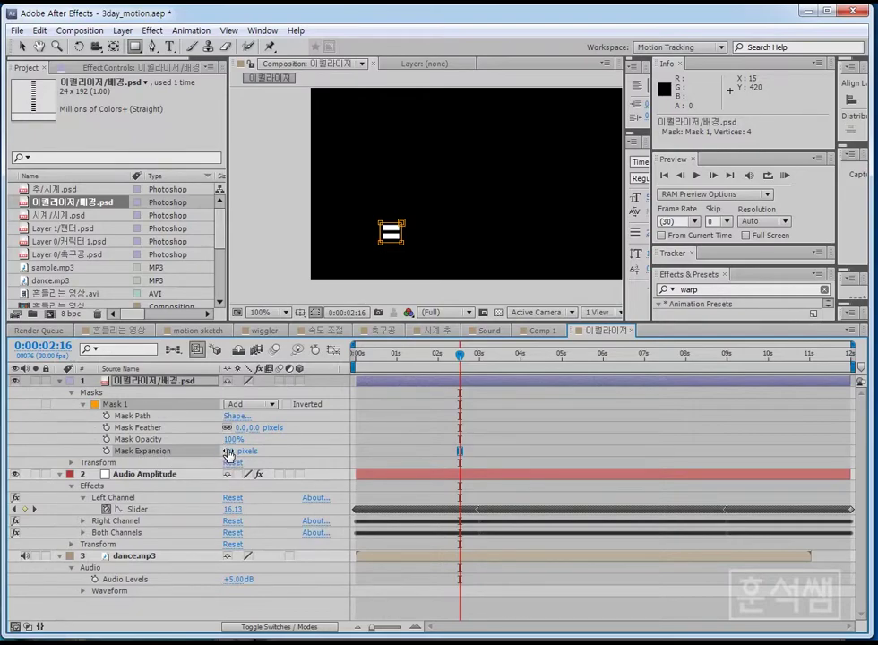
drag(231, 451, 276, 458)
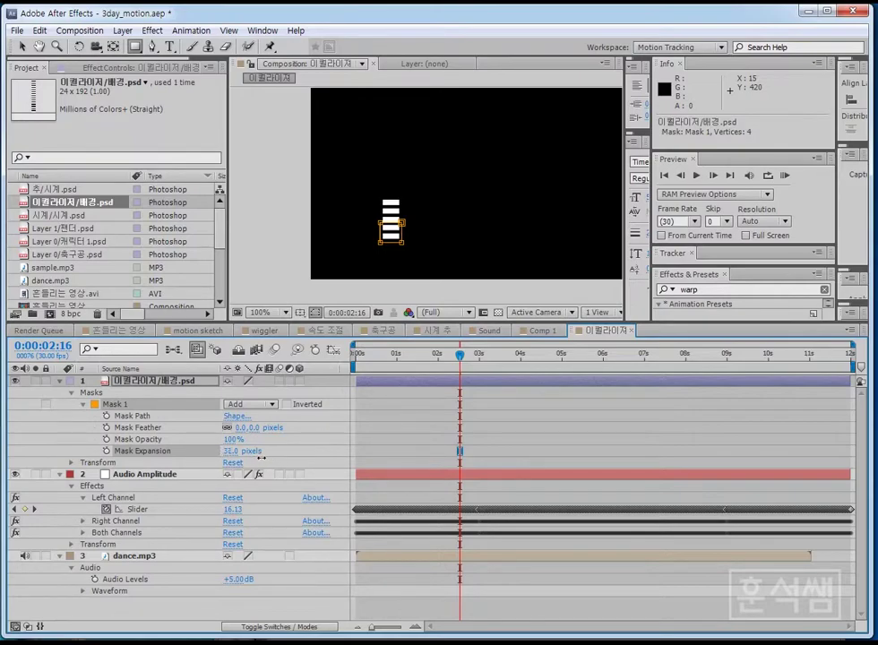
mouse_move(276, 458)
mouse_down()
mouse_move(218, 458)
mouse_move(234, 470)
mouse_up()
Link Mask Expansion by expression to the Audio Amplitude Left Channel Slider and play the preview
click(203, 30)
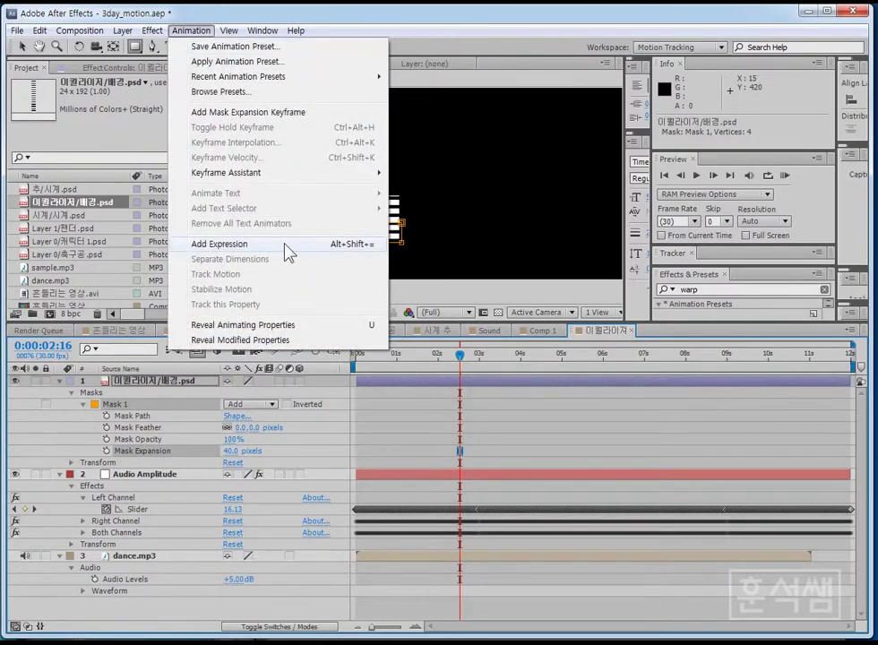
click(152, 458)
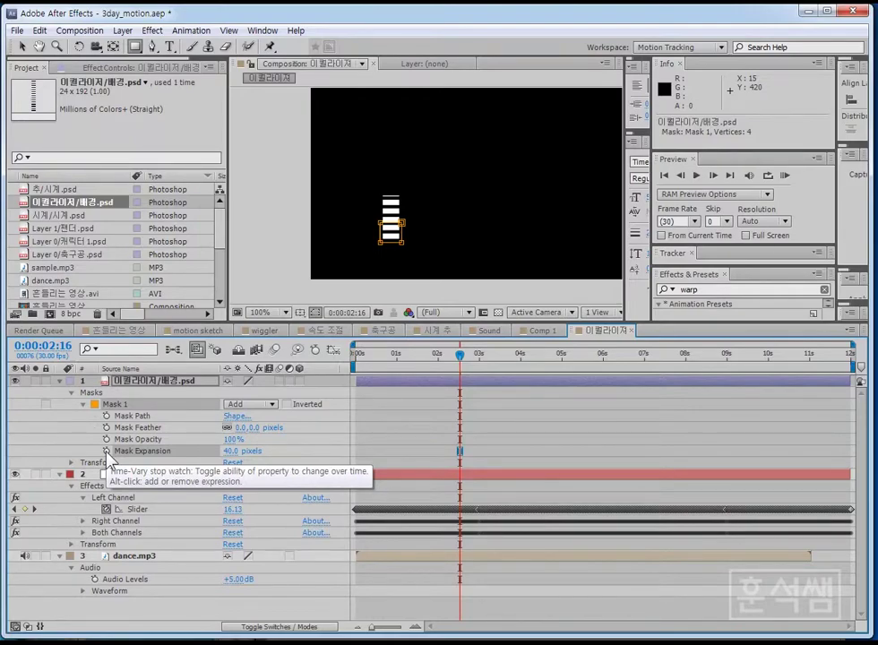
alt+click(107, 452)
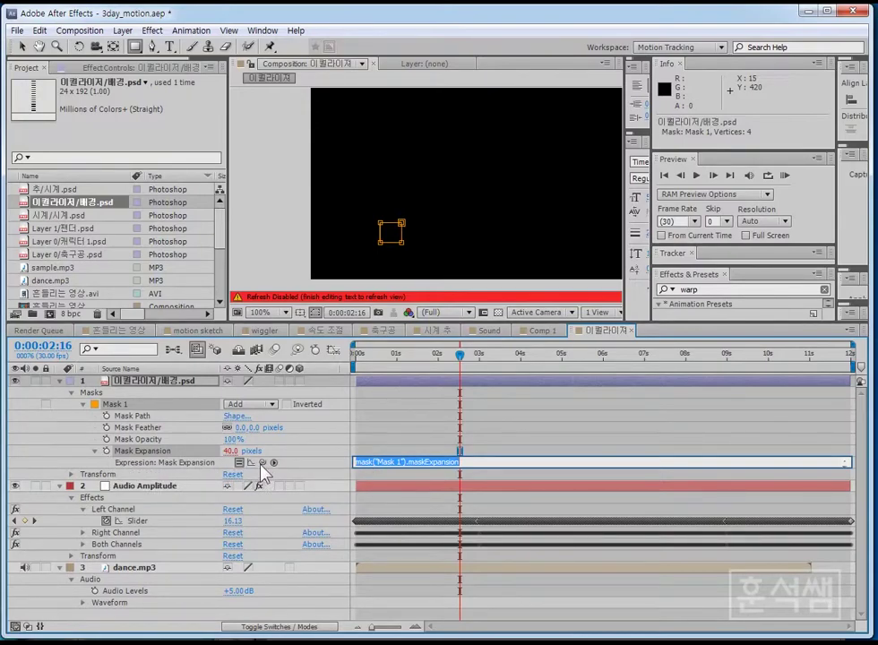
drag(261, 464, 137, 525)
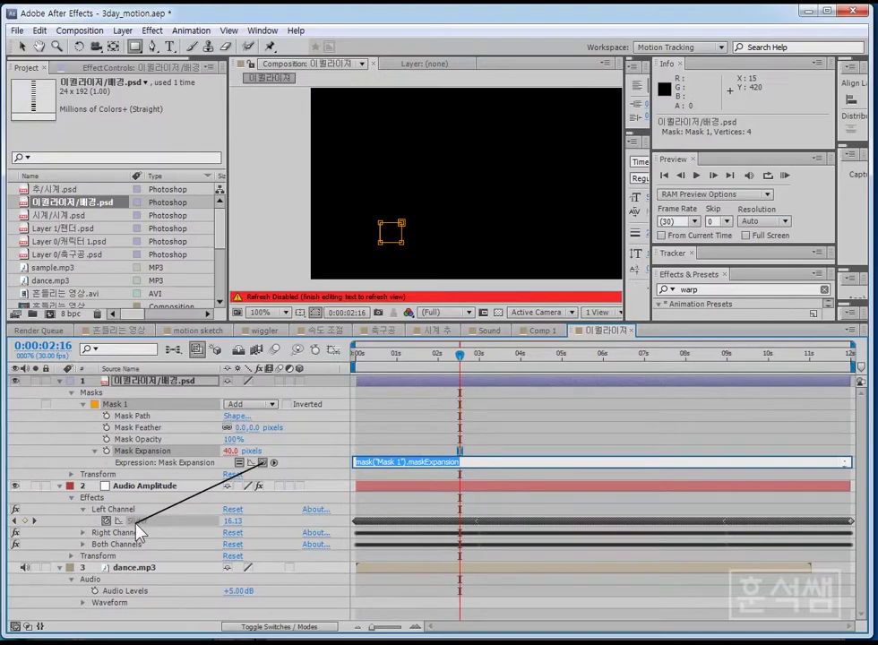
drag(136, 526, 137, 528)
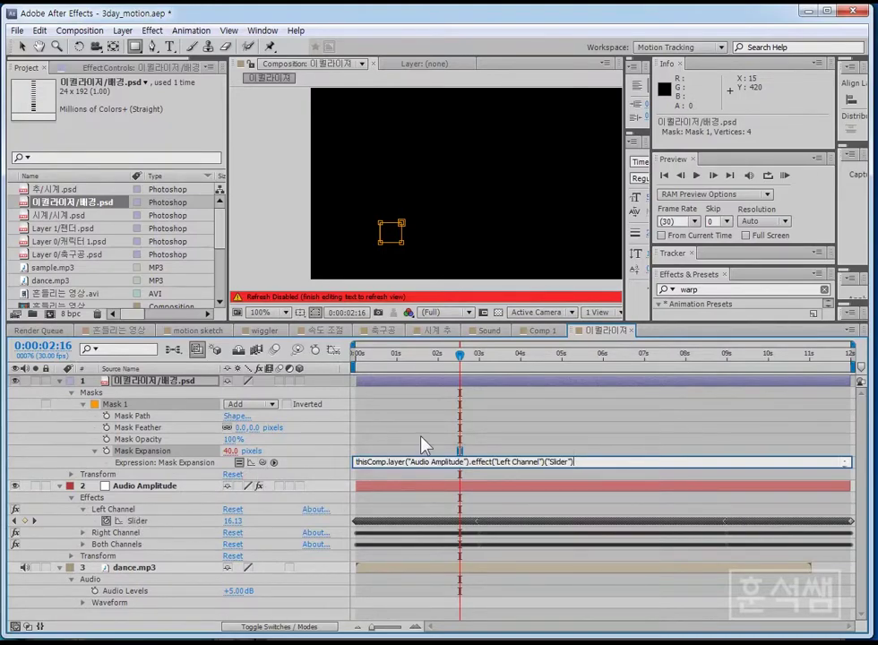
click(557, 408)
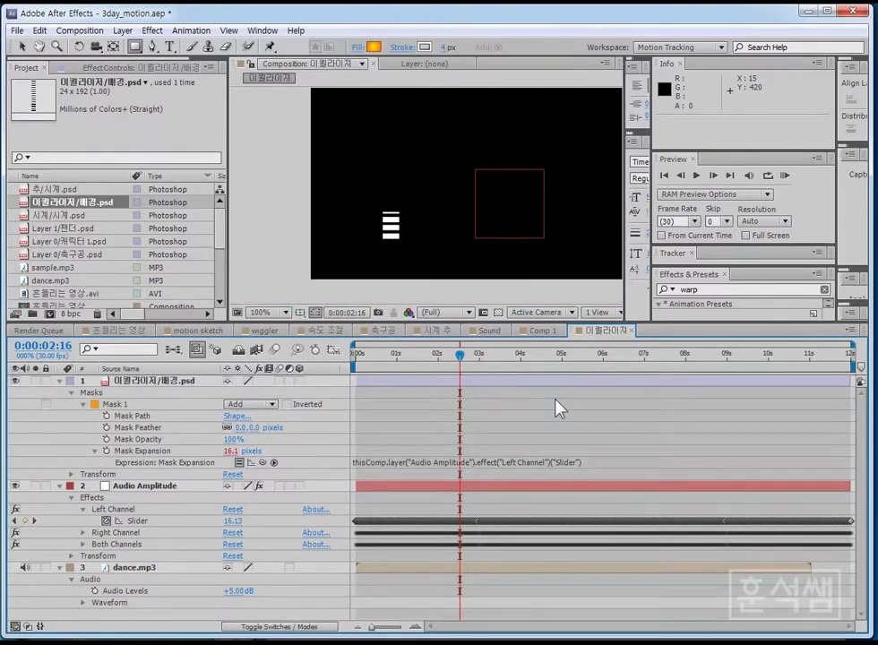
key(KP_0)
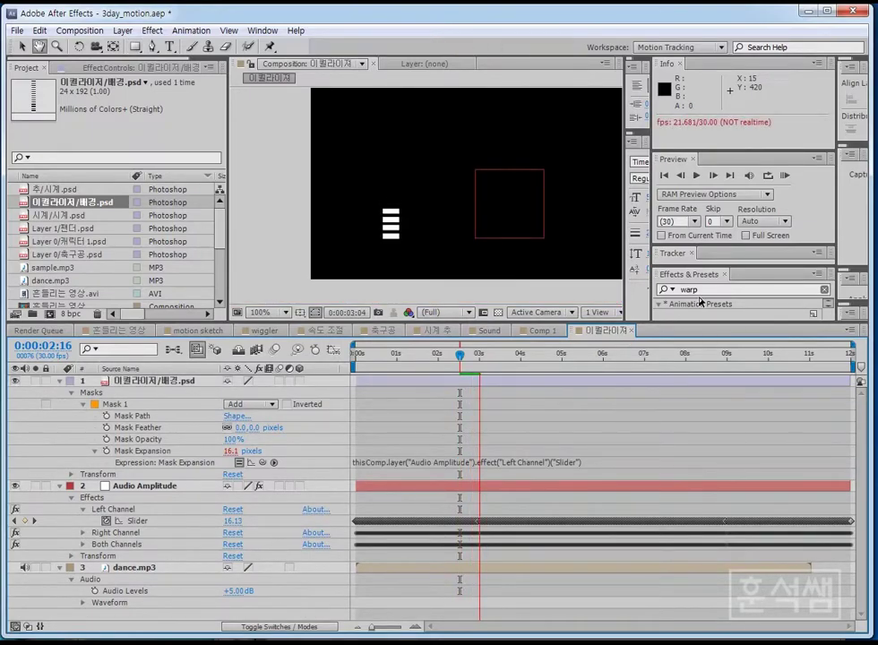
Preview the audio-driven bar with sound and reveal the Right Channel Slider value
click(785, 177)
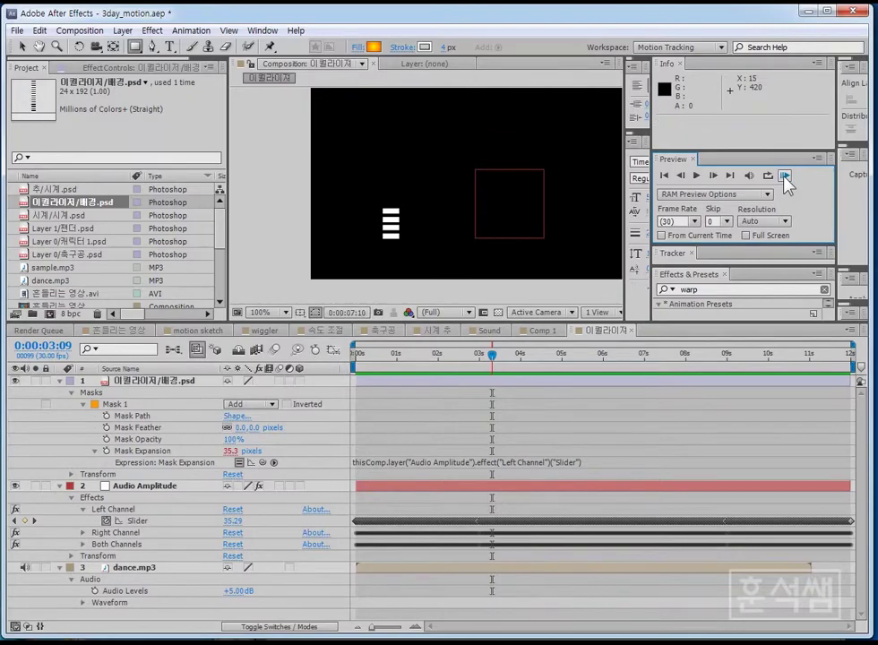
key(space)
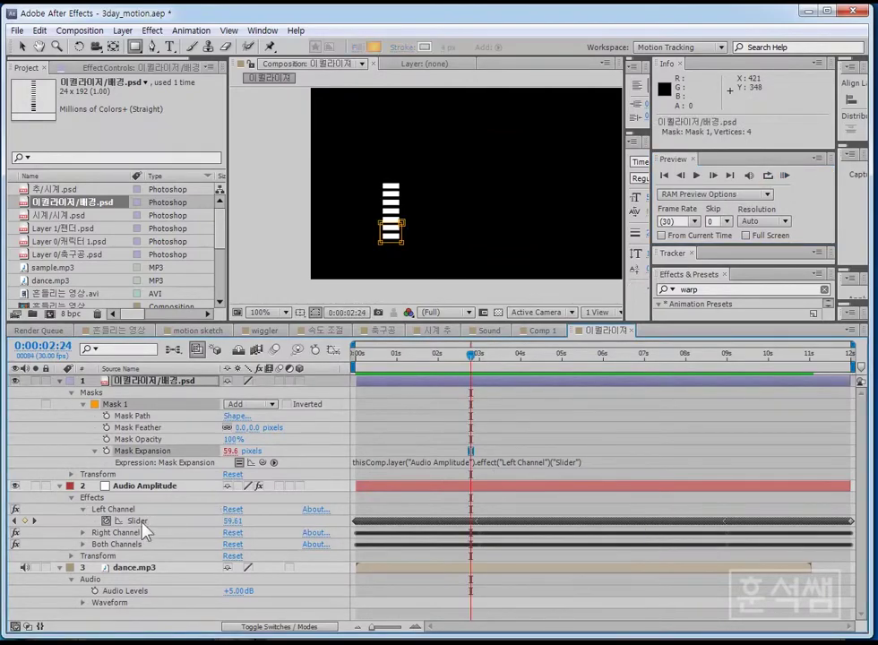
click(82, 532)
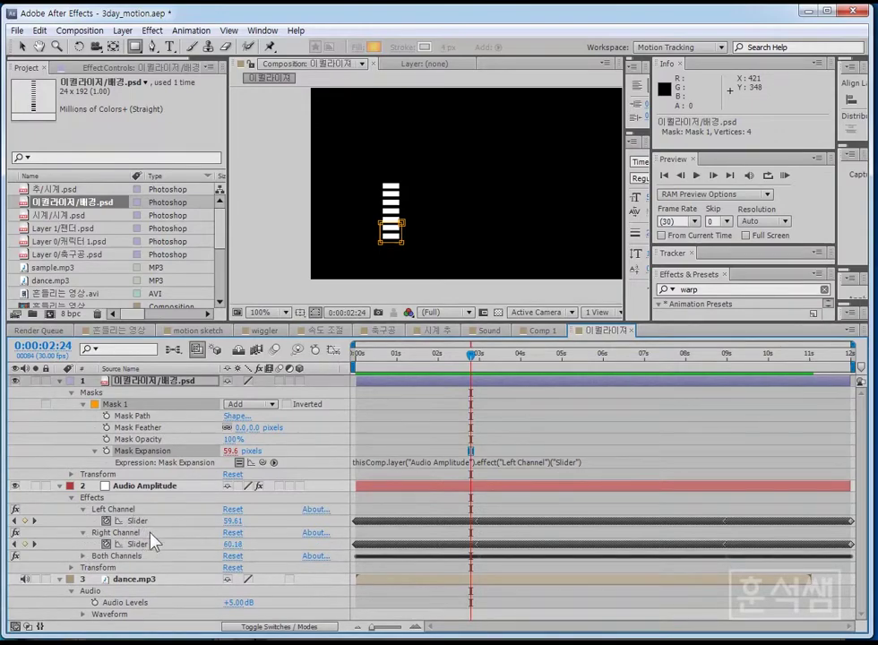
Collapse Mask 1 and duplicate the equalizer bar layer with Ctrl+D
click(190, 383)
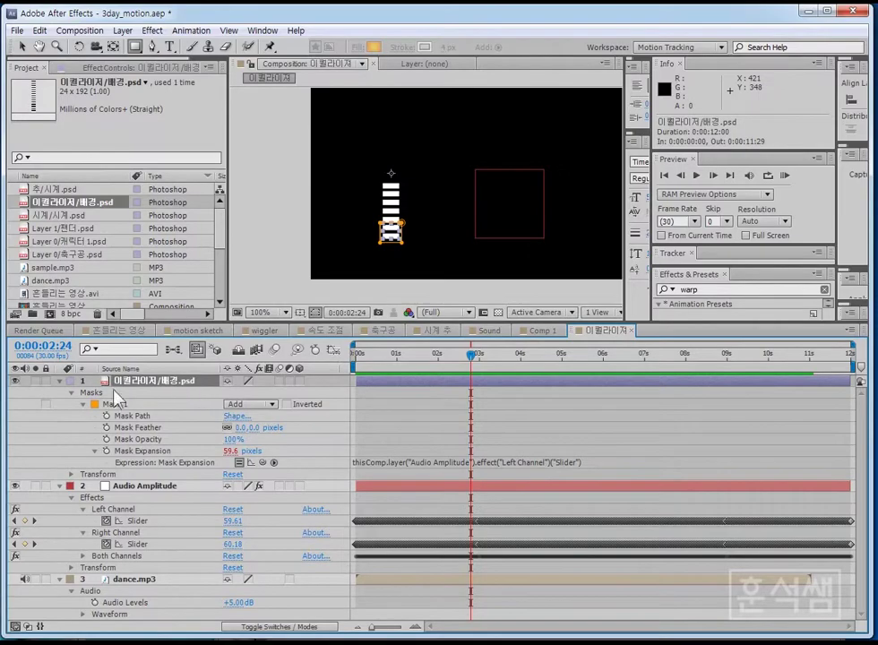
click(82, 404)
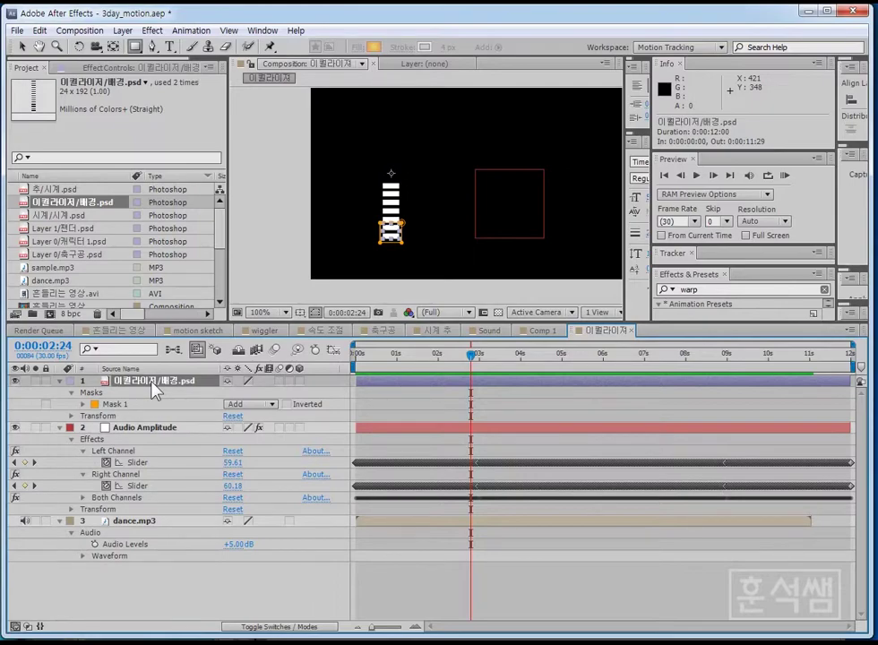
key(ctrl+d)
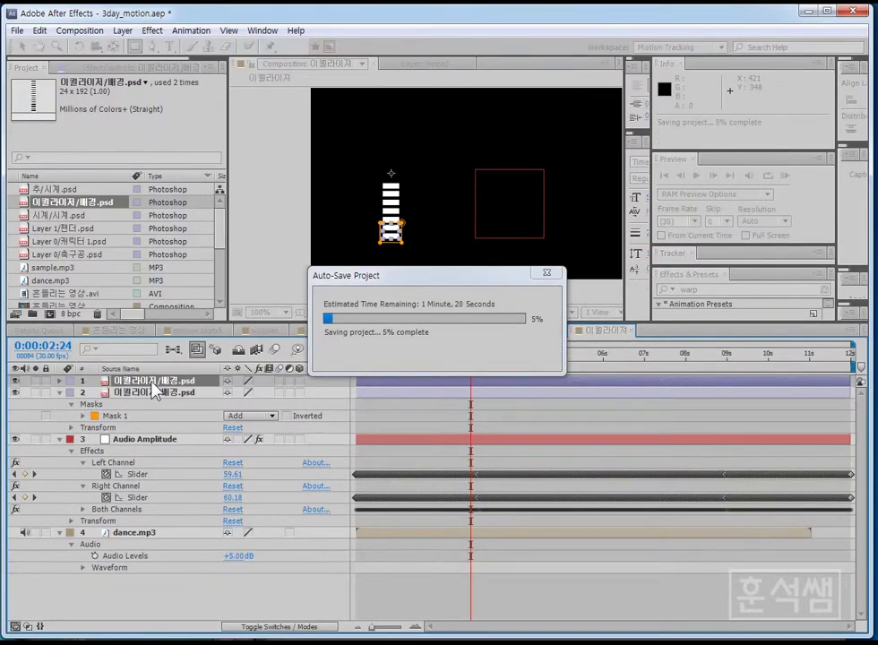
click(38, 30)
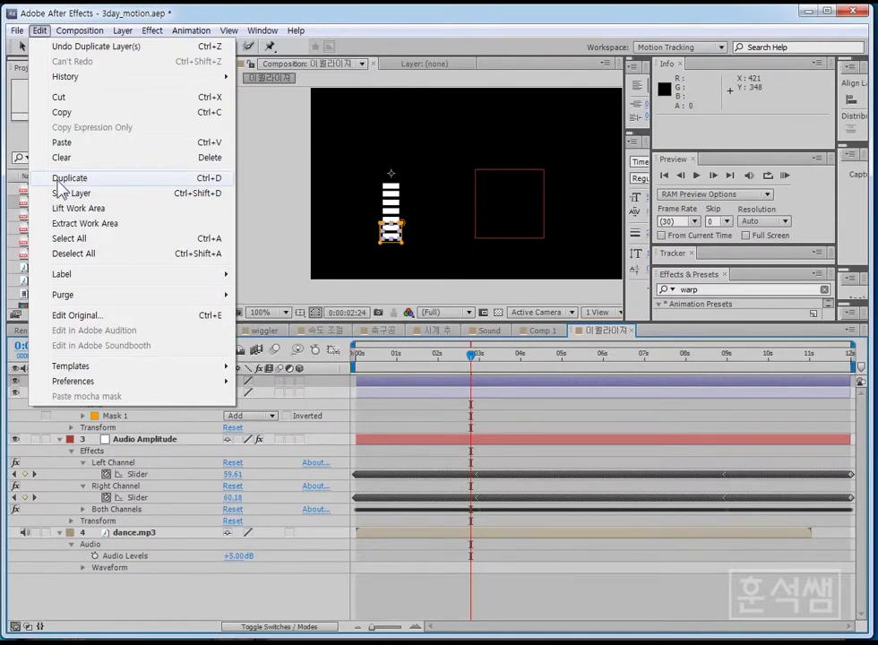
Nudge the duplicated bar 21 px right with the arrow keys
click(123, 420)
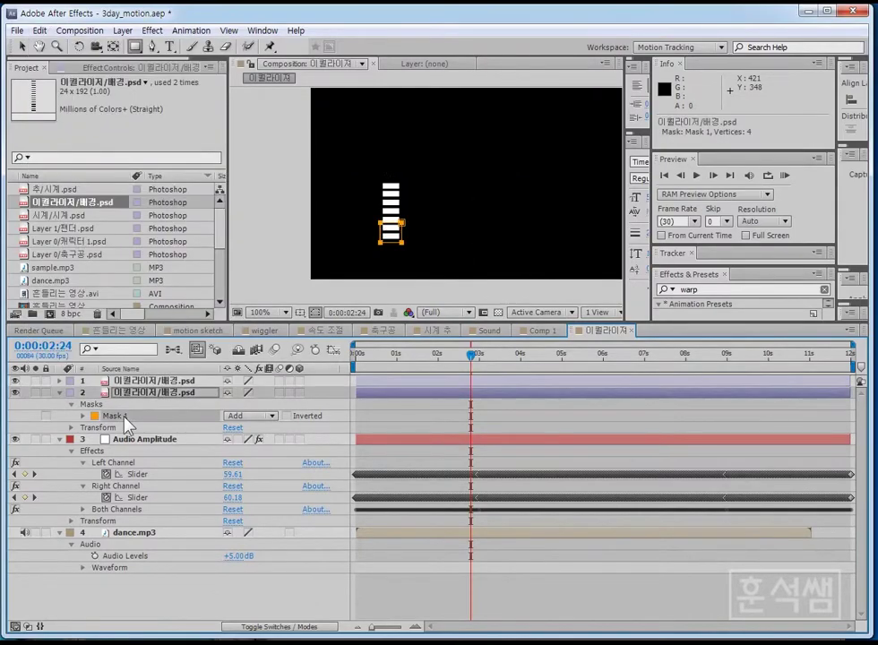
click(182, 395)
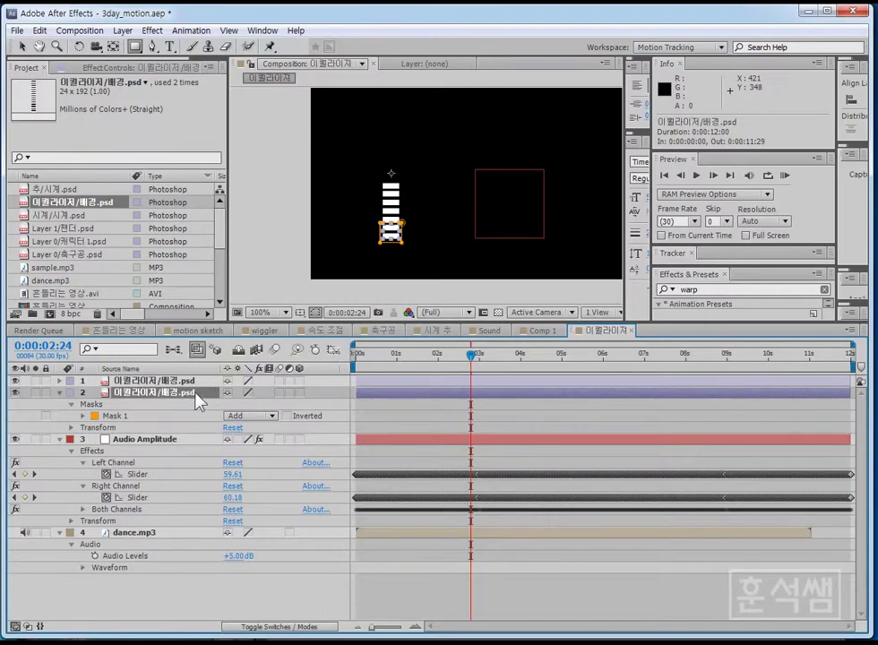
click(20, 47)
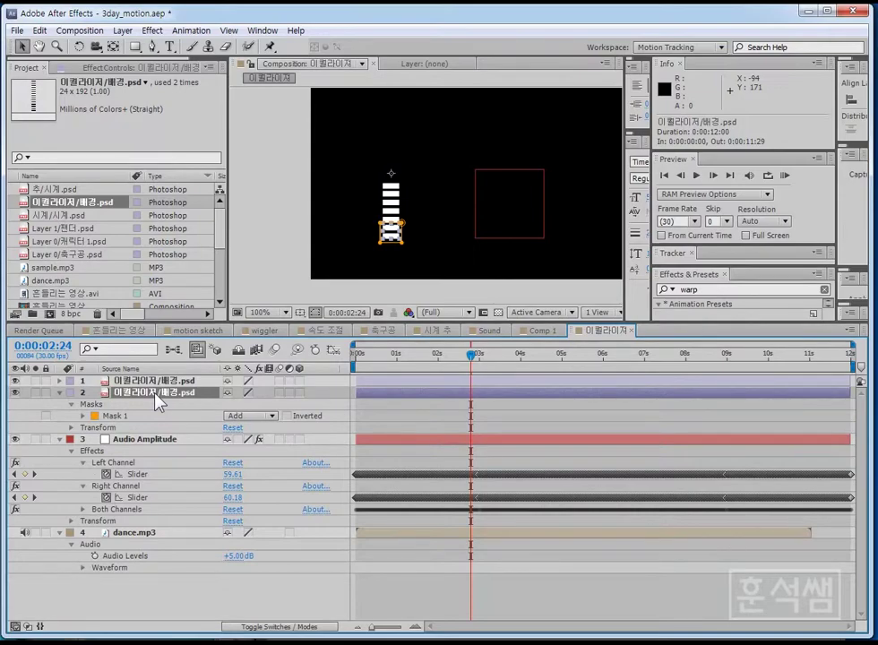
key(Right)
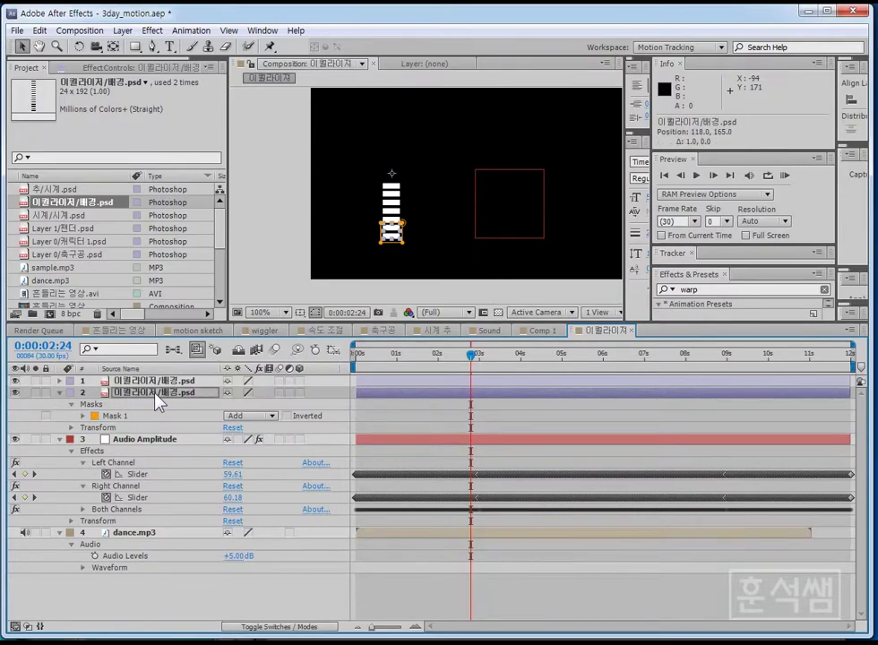
key(shift+Right)
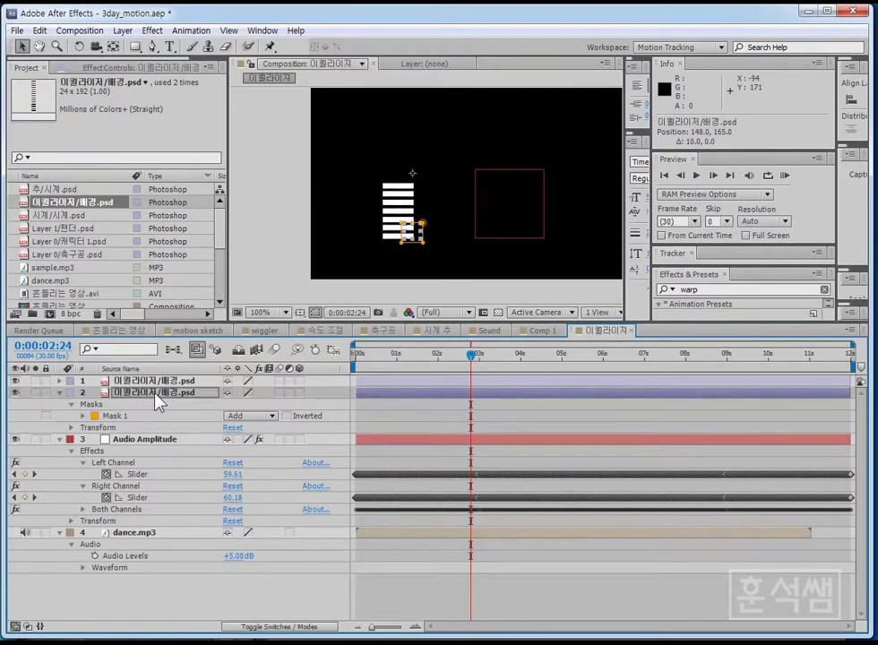
key(shift+Right)
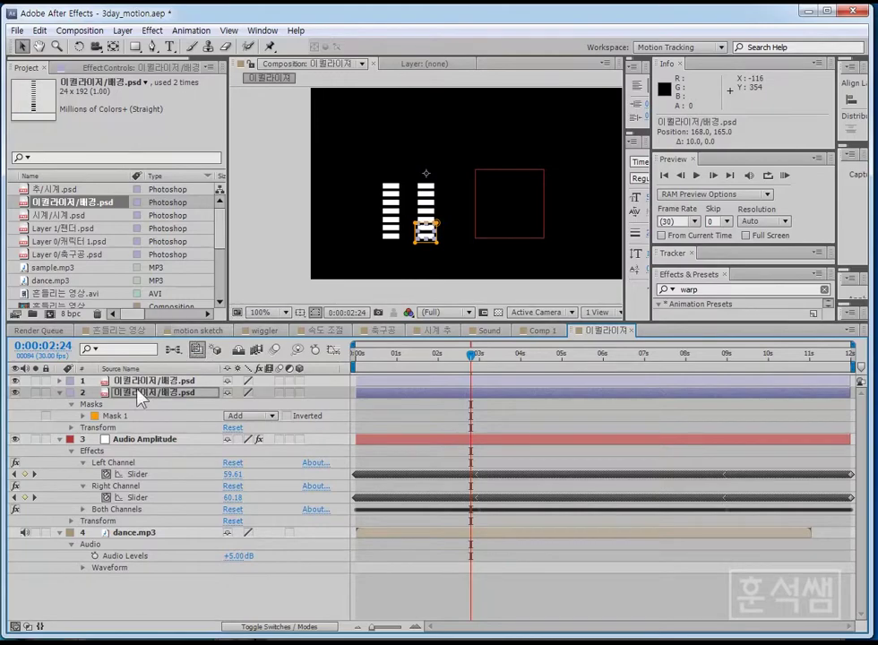
Rename layer 1 to 이퀄라이저/Left
click(186, 384)
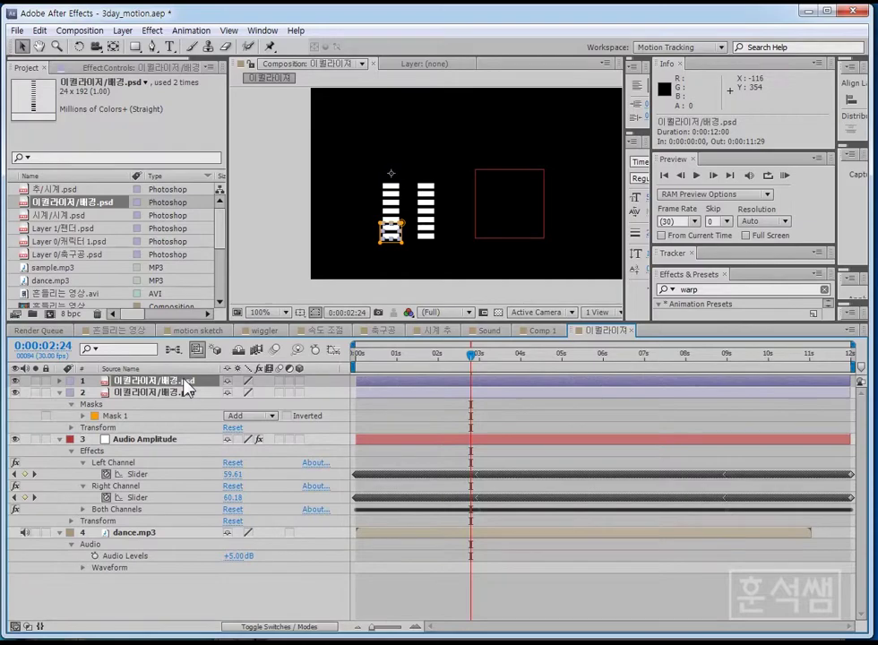
key(Return)
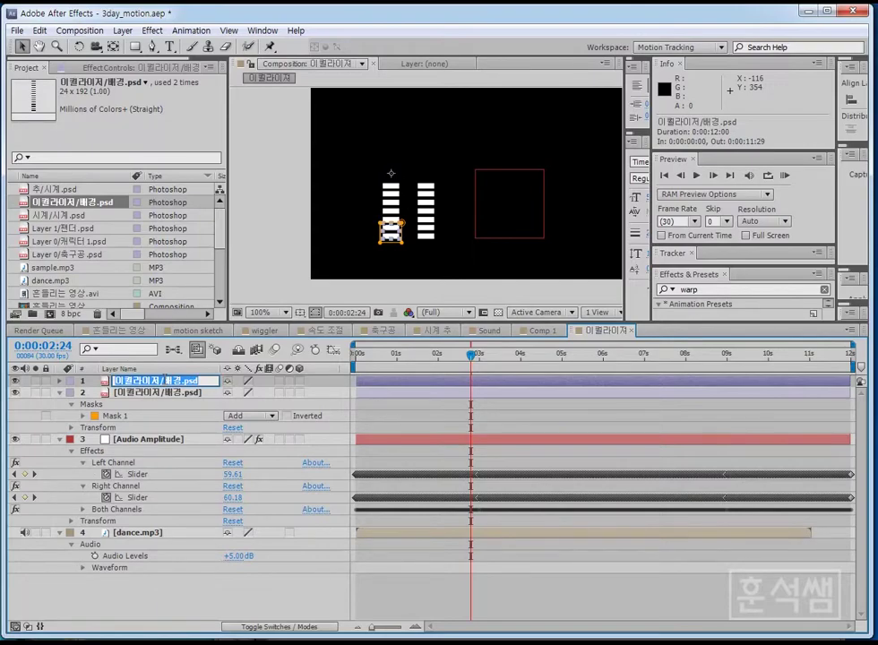
drag(164, 380, 228, 387)
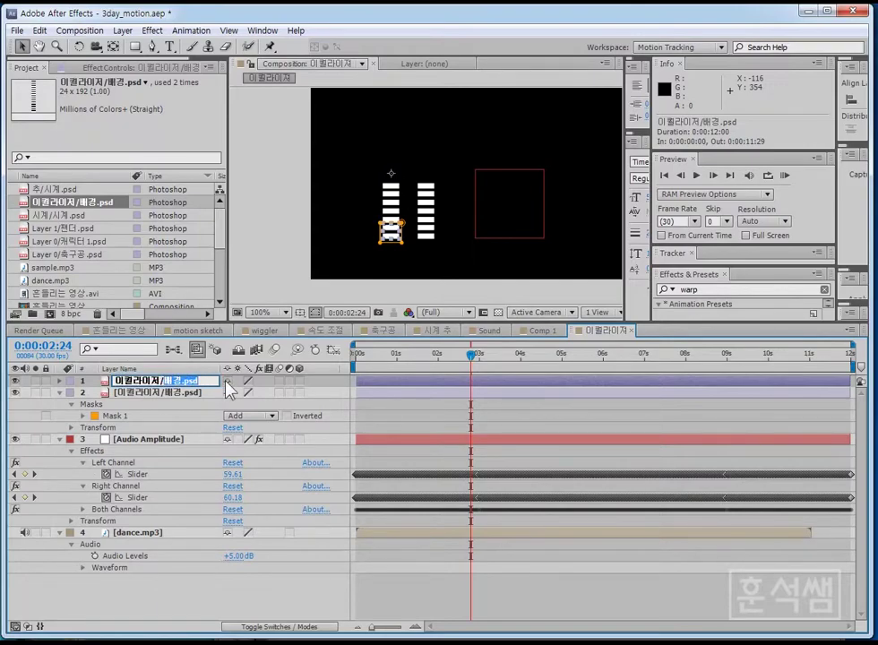
key(BackSpace)
text(Left)
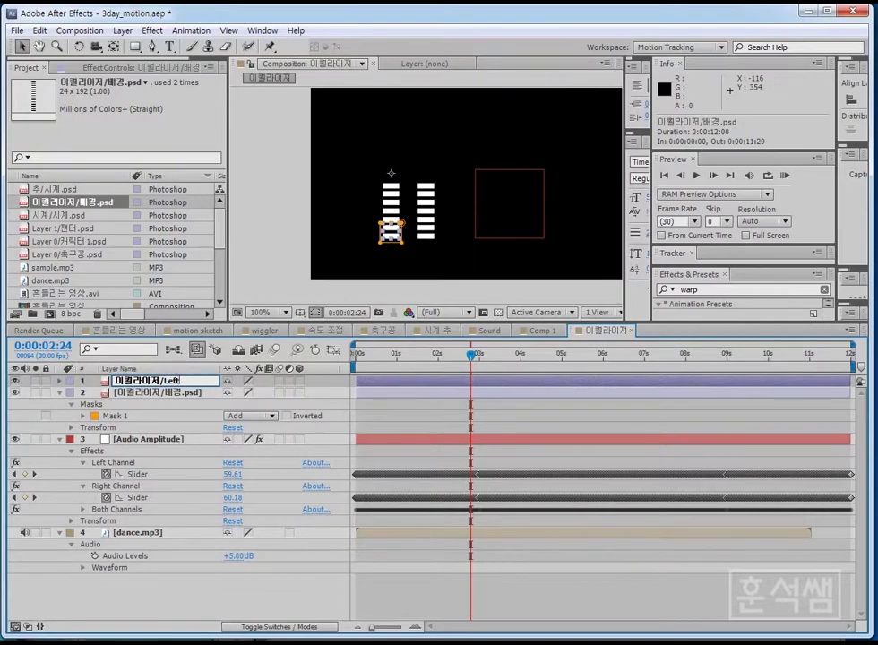
click(182, 393)
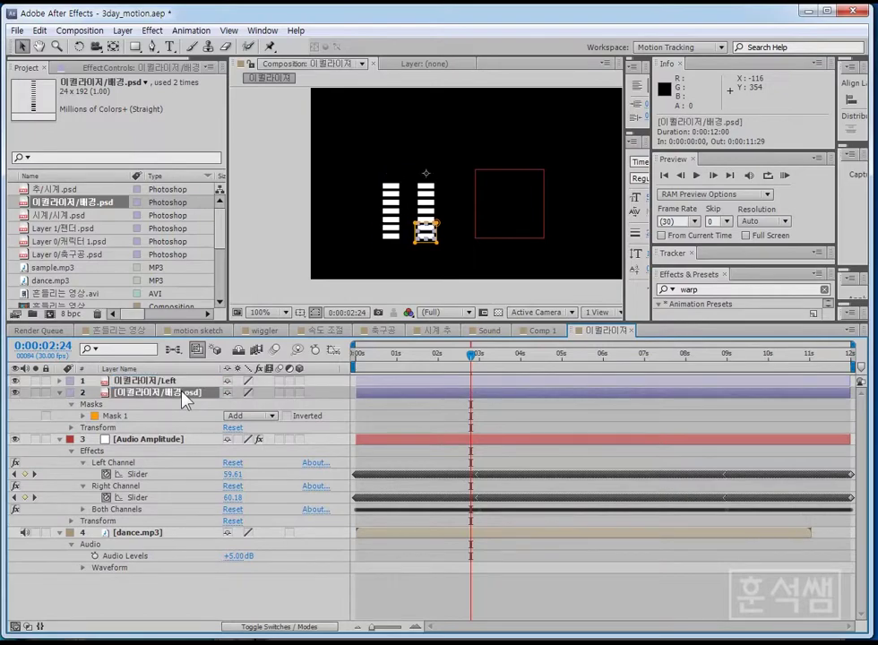
Rename layer 2 to 이퀄라이저/Right
key(Return)
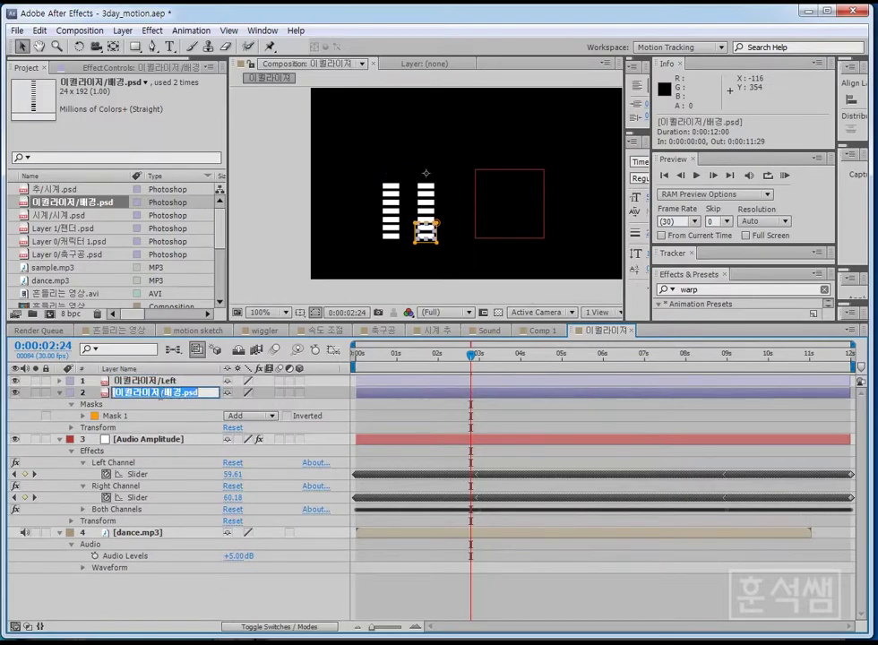
click(198, 393)
key(BackSpace)
text(Right)
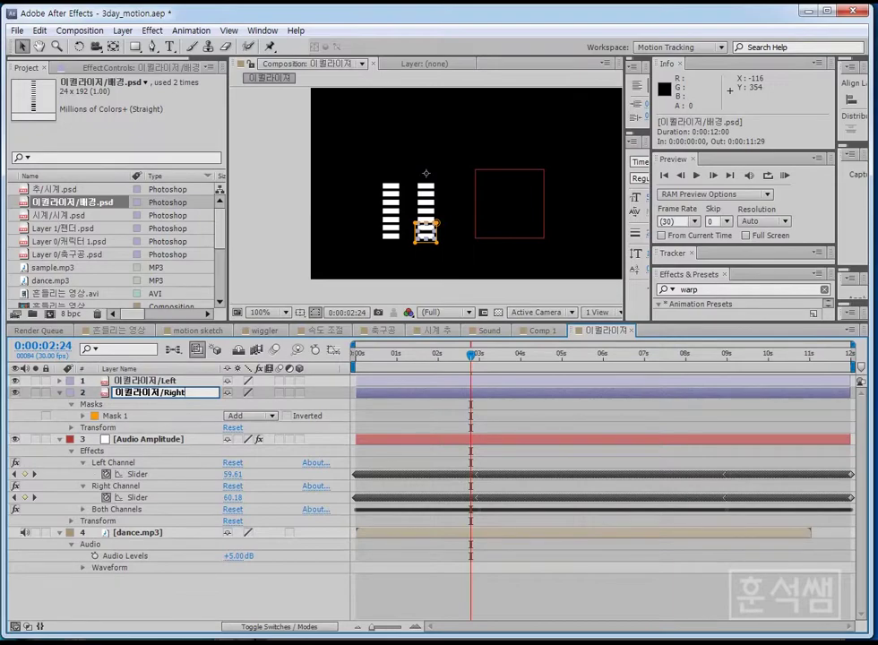
key(Return)
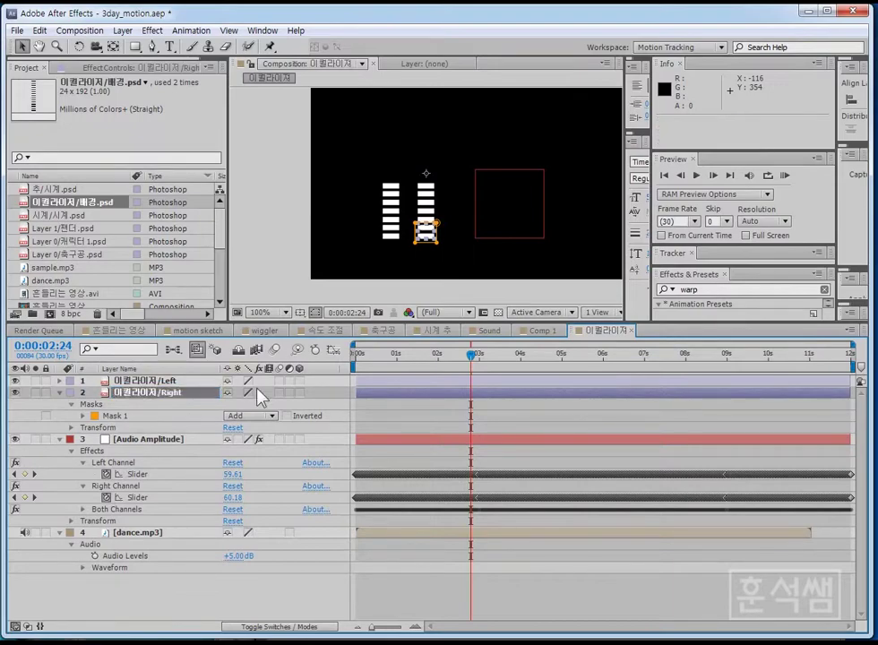
click(84, 416)
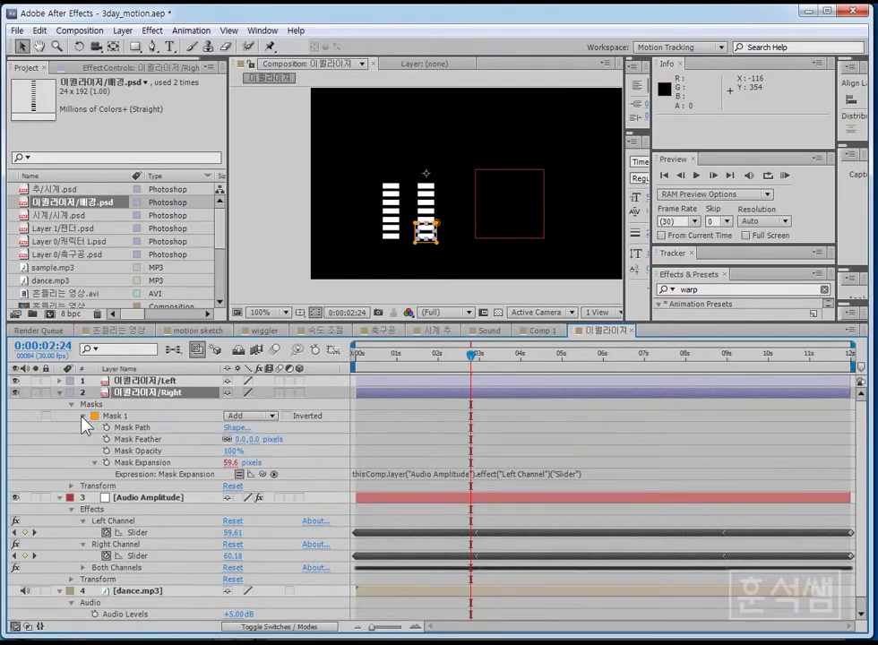
Re-link the Right layer's Mask Expansion expression to the Audio Amplitude Right Channel Slider, then start a preview
click(137, 382)
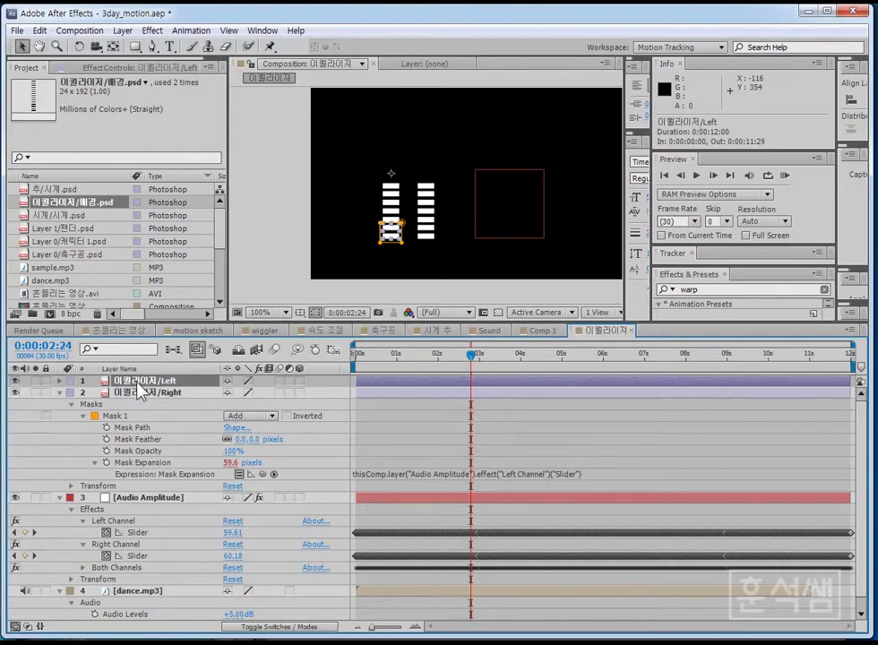
click(143, 461)
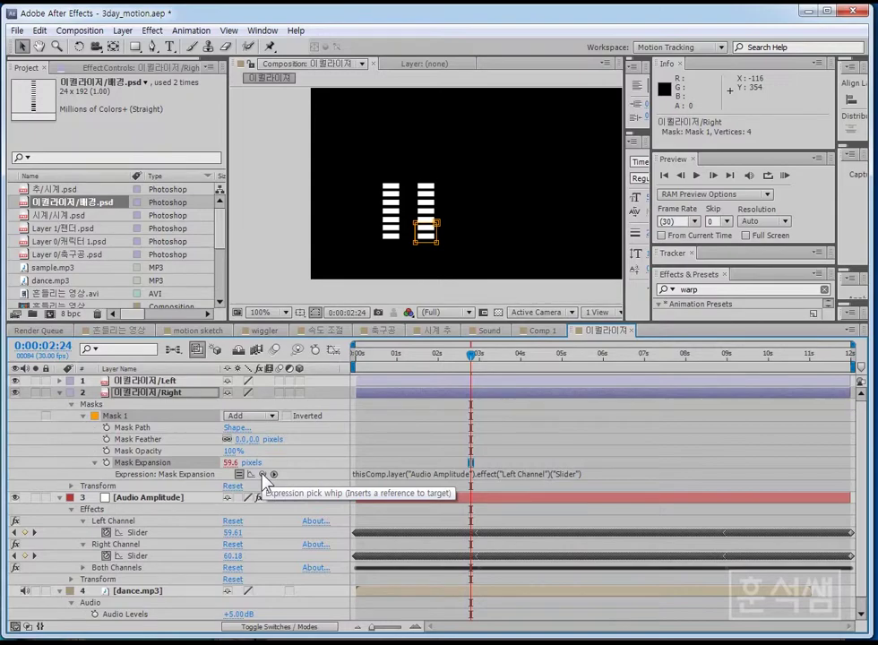
drag(261, 476, 141, 554)
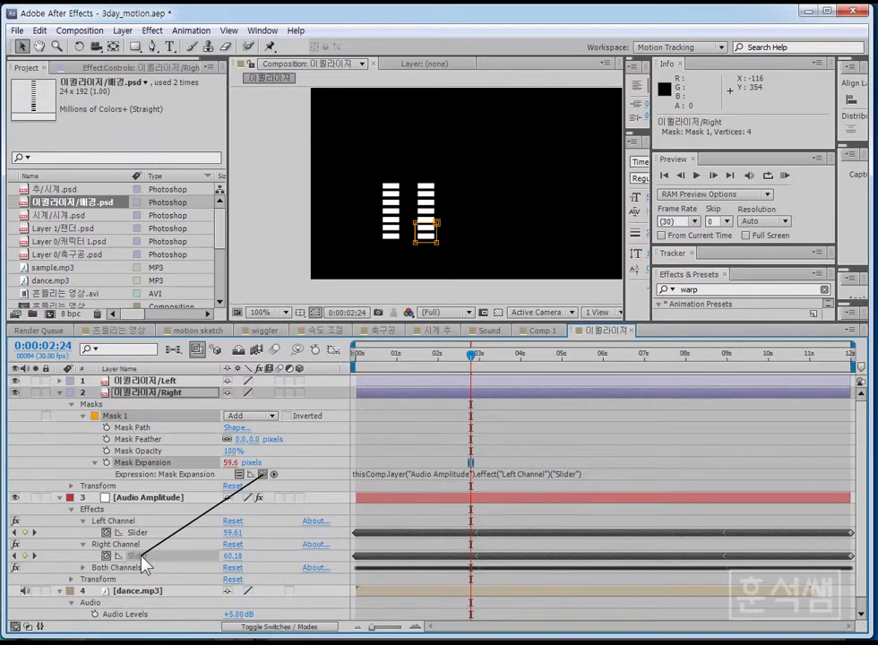
drag(143, 559, 144, 559)
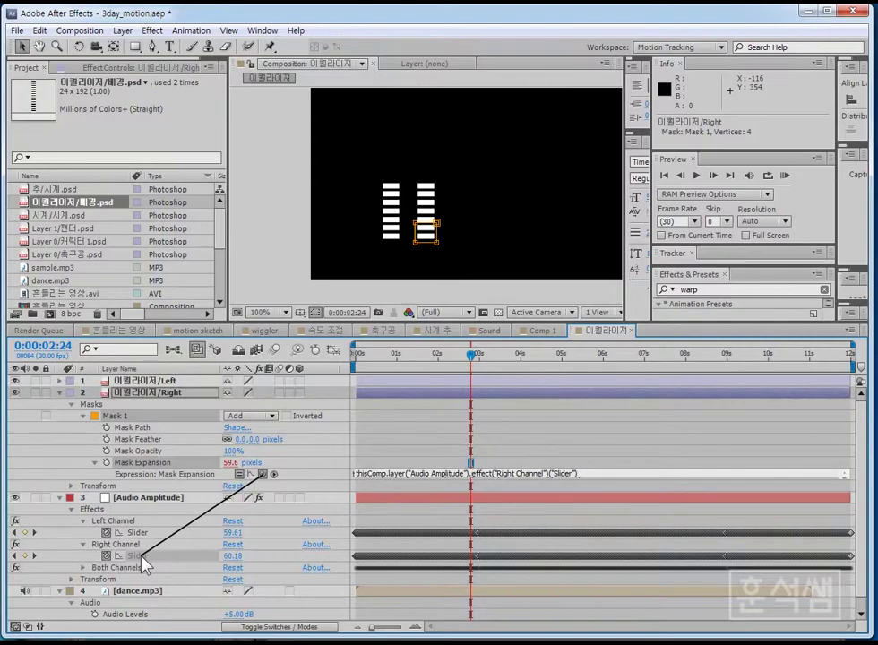
click(506, 451)
click(785, 176)
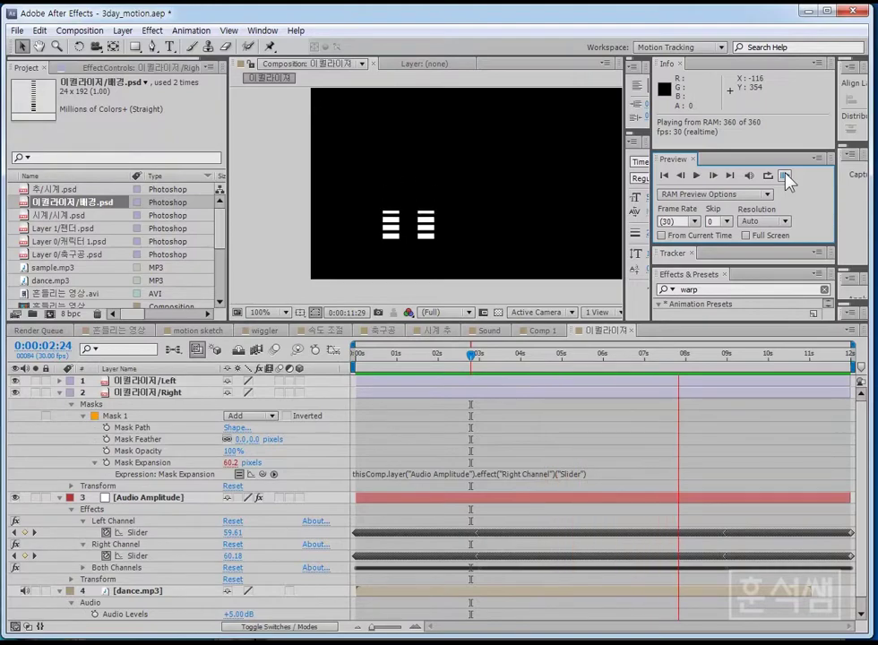
Stop the preview and display the Left Channel Slider's value curve in the Graph Editor
click(784, 176)
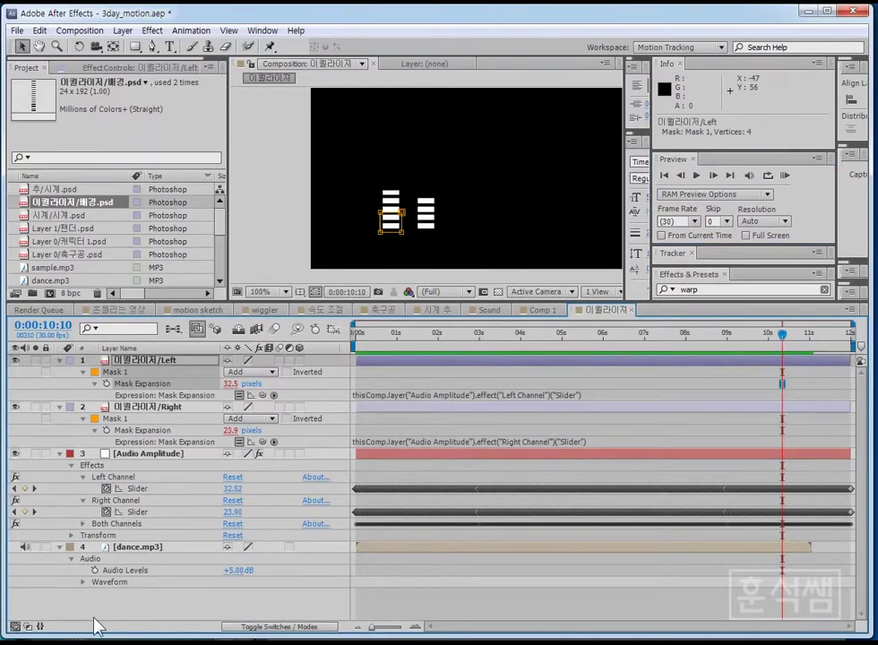
click(139, 490)
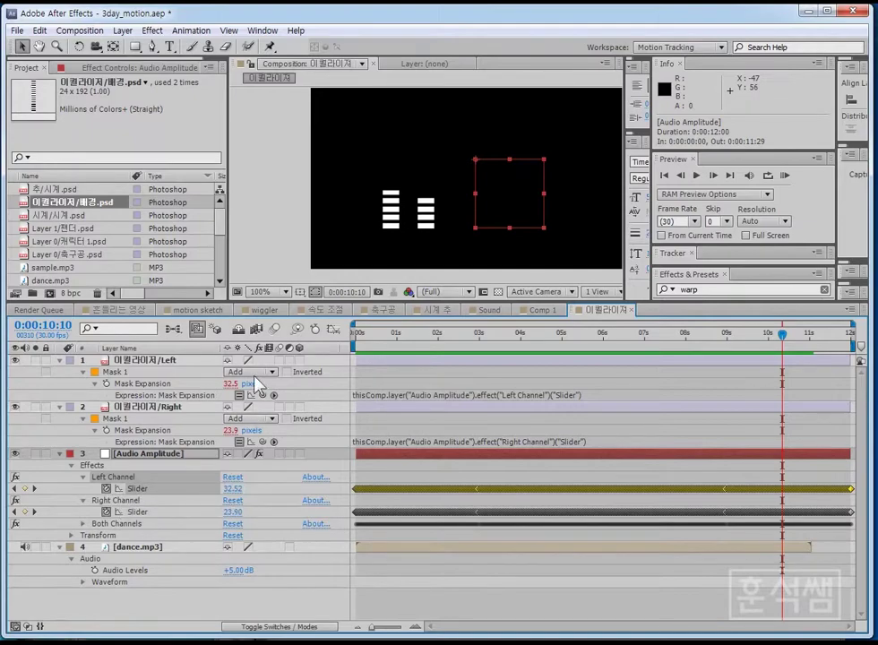
click(332, 329)
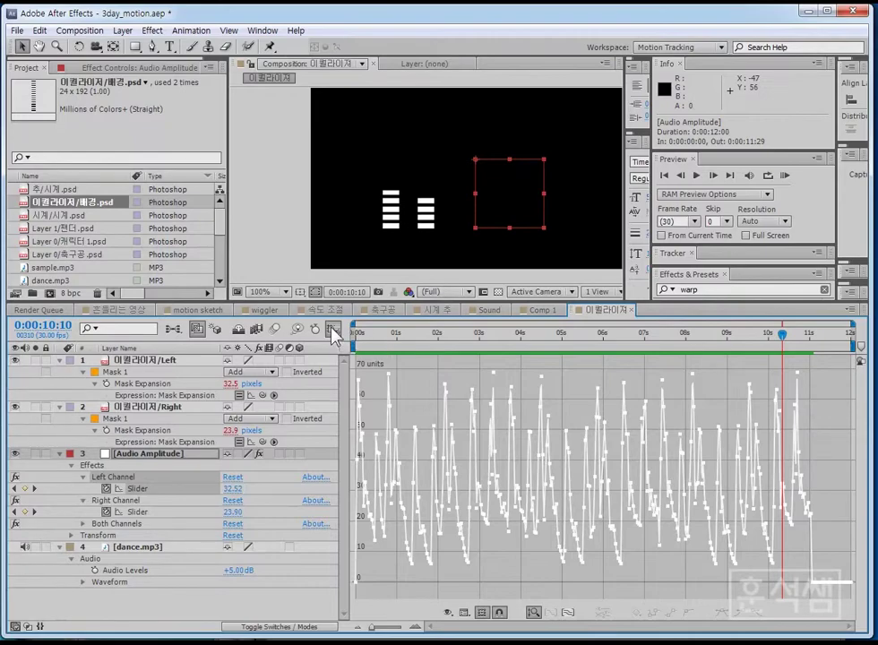
Scale all Left Channel Slider keyframes upward so values peak near 113 units
click(139, 491)
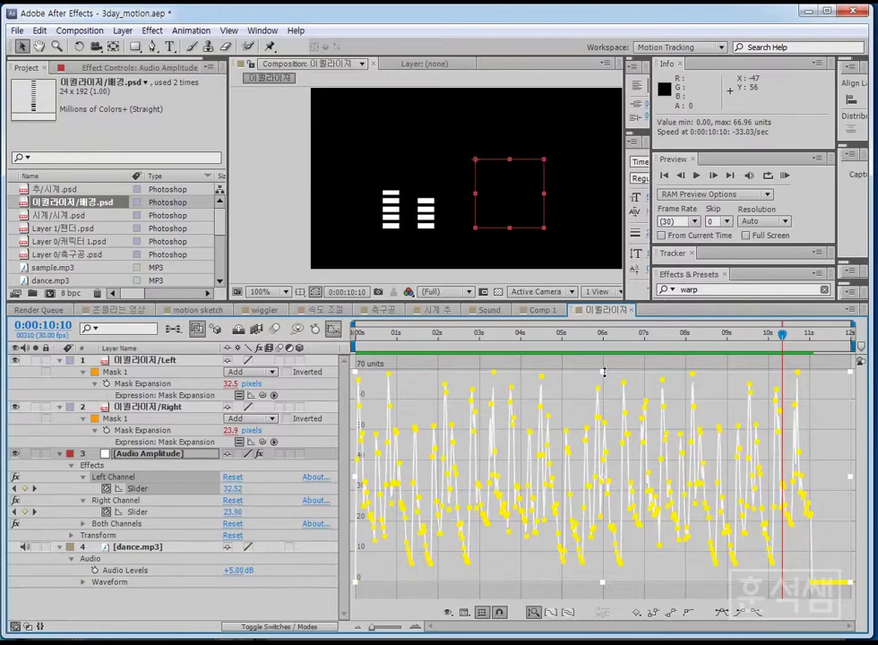
drag(603, 371, 604, 361)
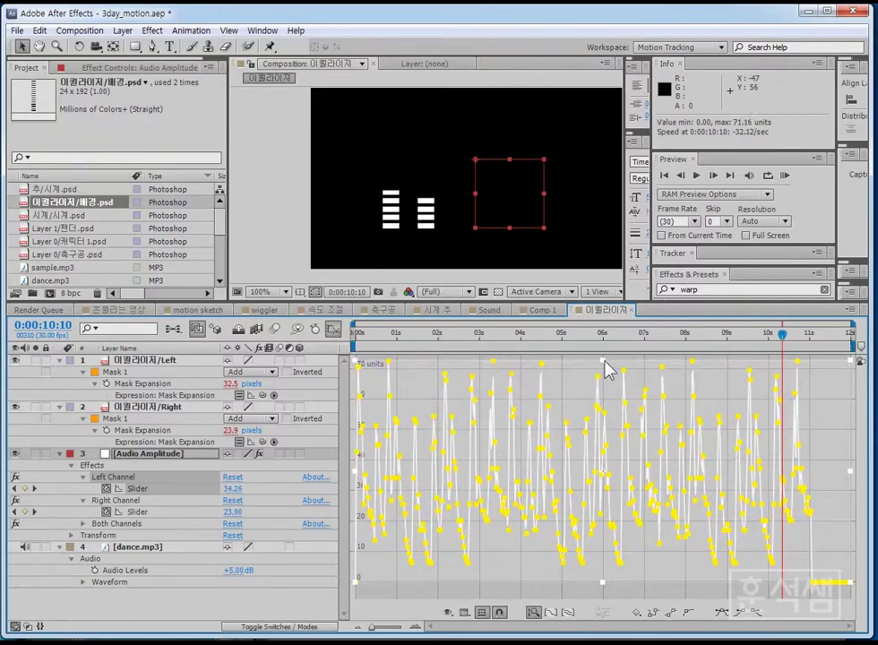
drag(604, 369, 606, 348)
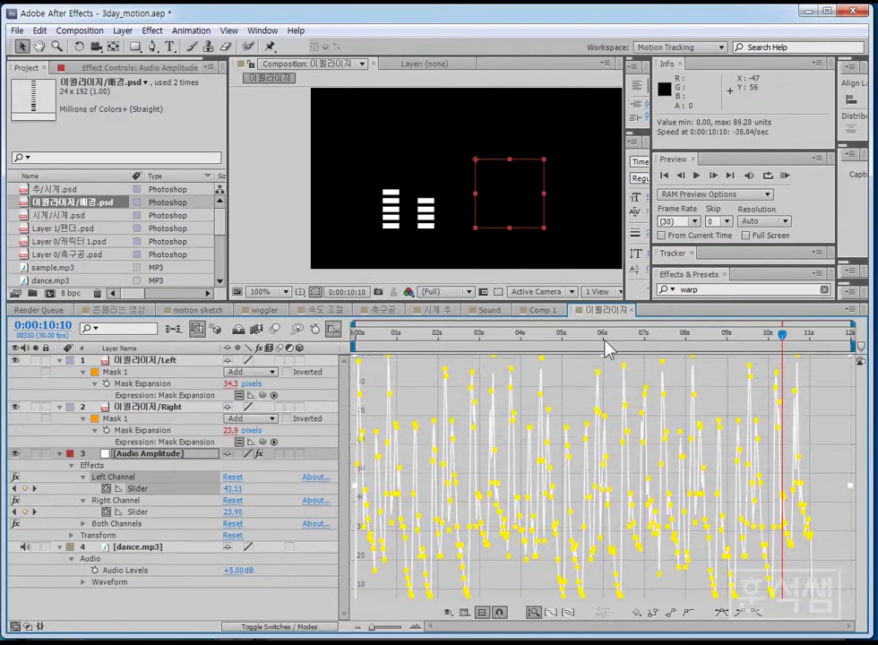
drag(604, 371, 609, 355)
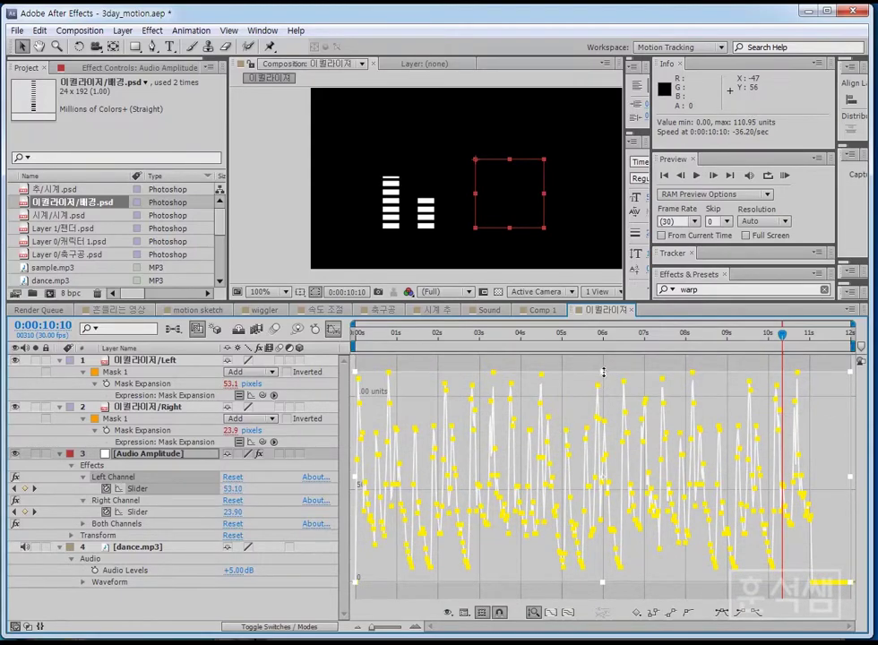
mouse_move(602, 371)
mouse_down()
mouse_move(606, 377)
mouse_move(606, 367)
mouse_up()
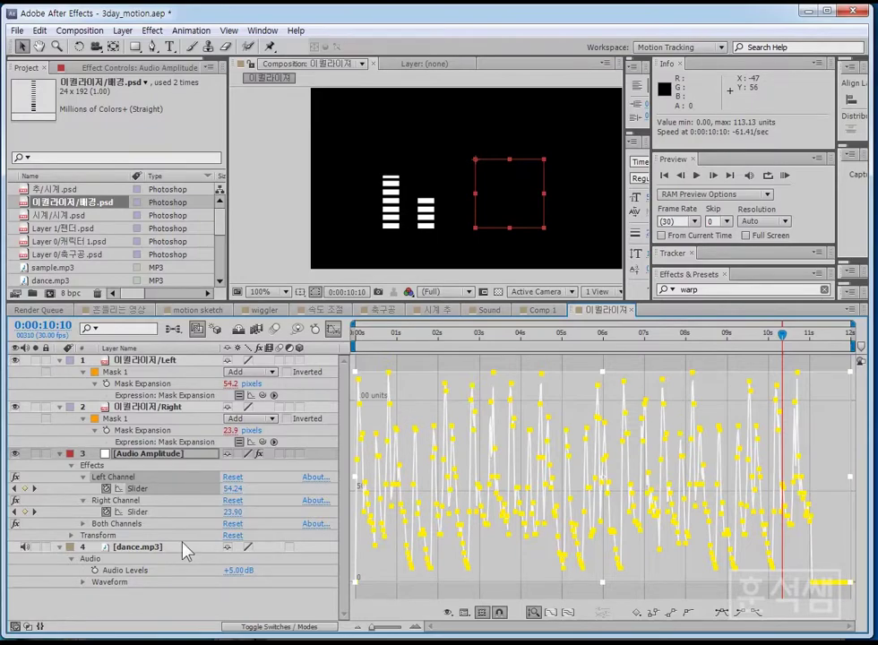
click(132, 514)
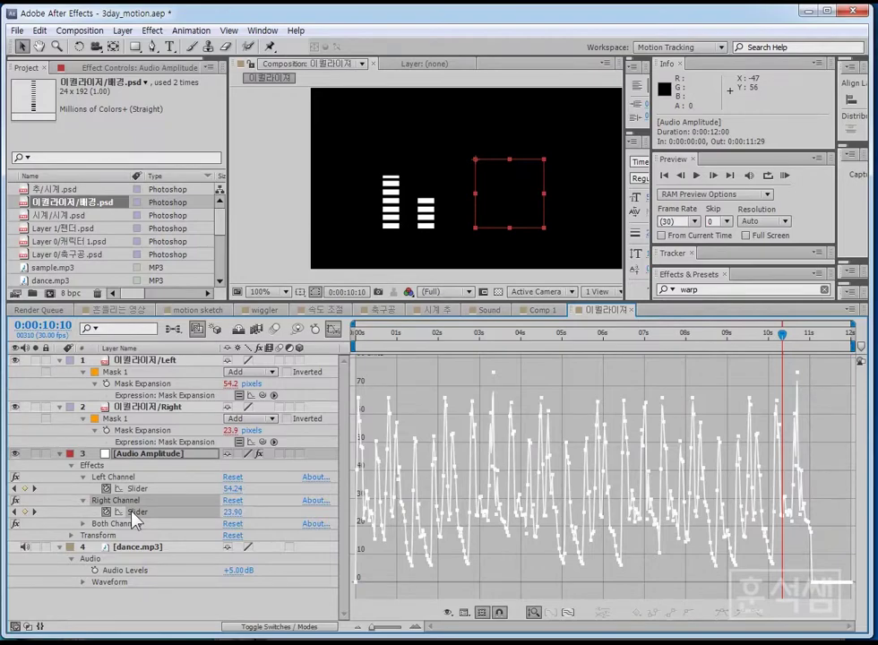
Scale the Right Channel Slider keyframes up to peak near 119, then play from about 3 seconds
click(132, 514)
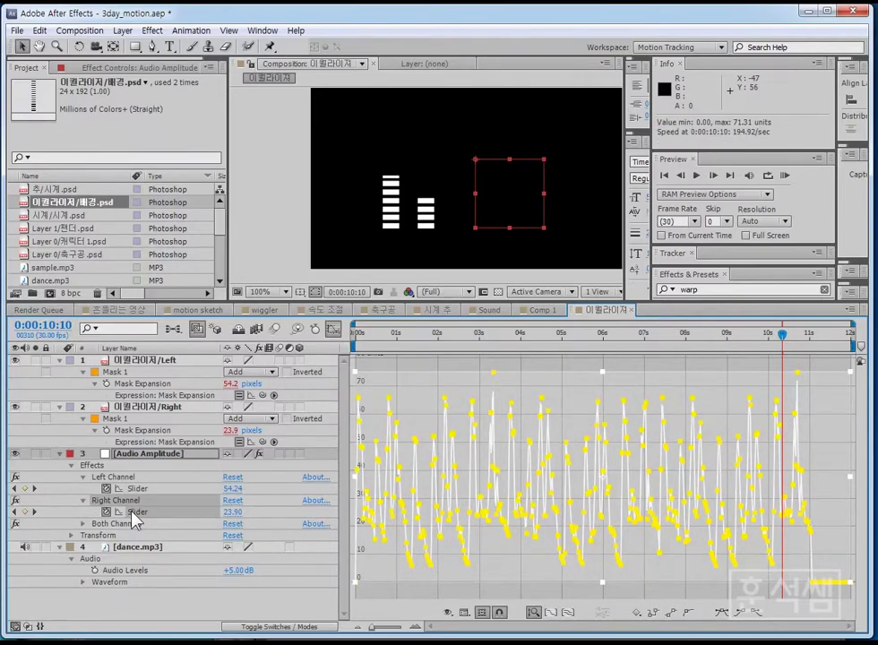
mouse_move(602, 371)
mouse_down()
mouse_move(606, 358)
mouse_move(605, 383)
mouse_up()
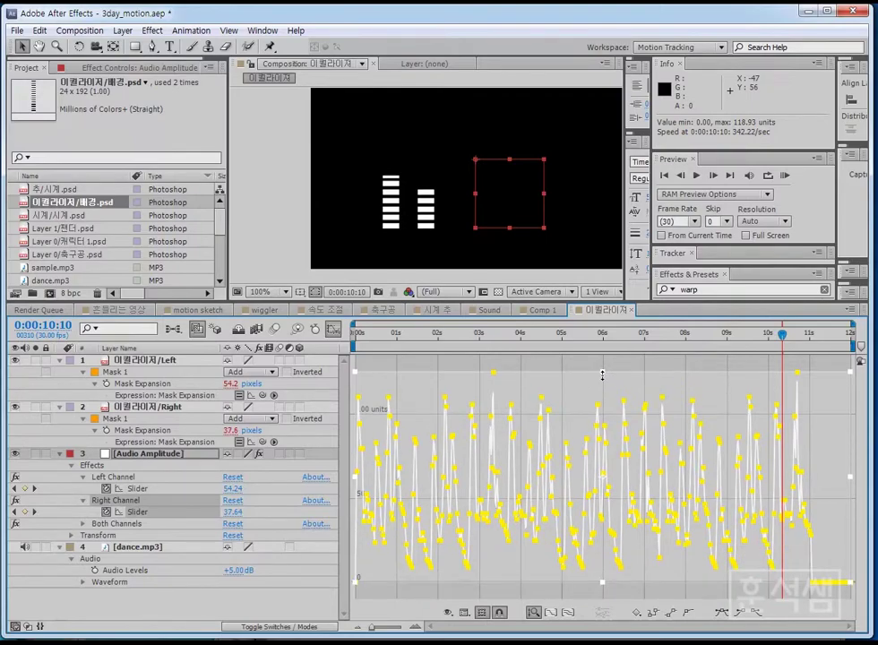
click(481, 337)
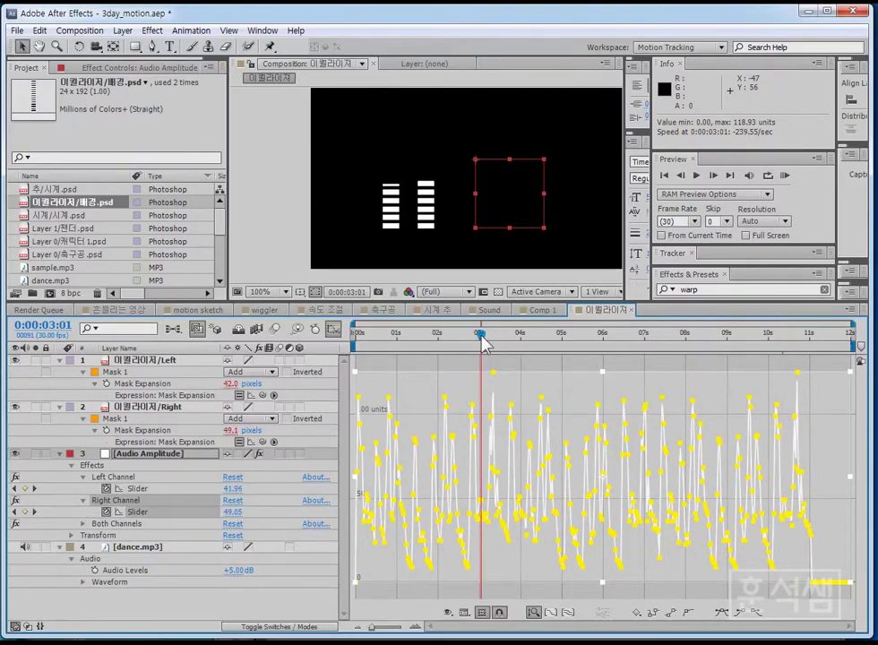
key(space)
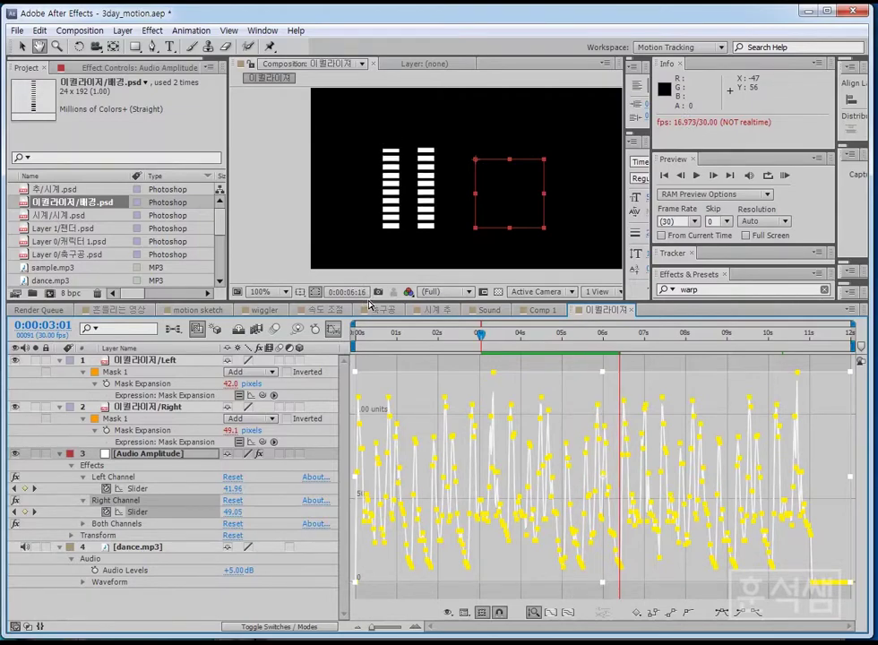
Preview the amplified bars with audio, reaching 84.9 and 85.6 pixel expansions, then revisit the value graph
key(space)
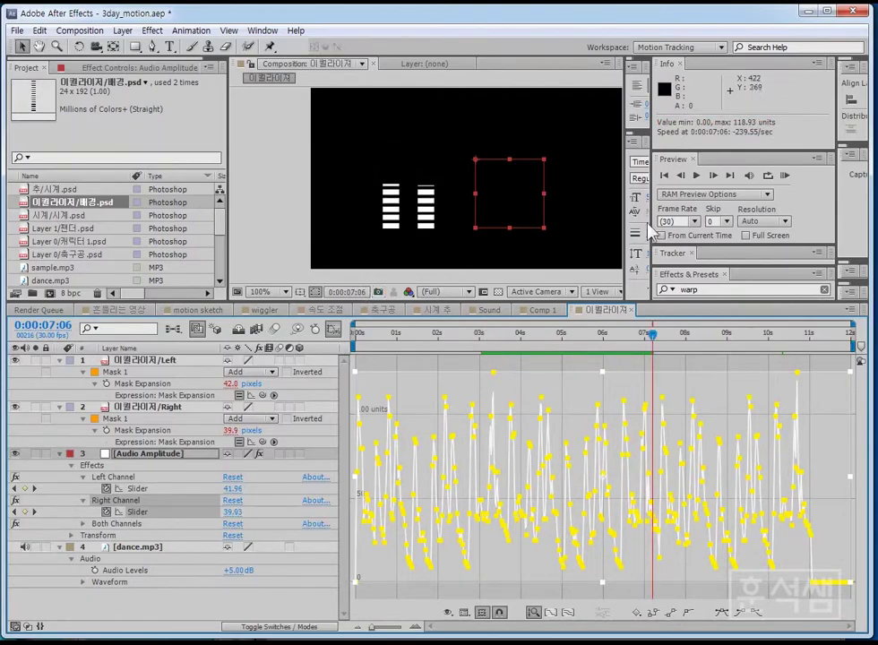
click(784, 177)
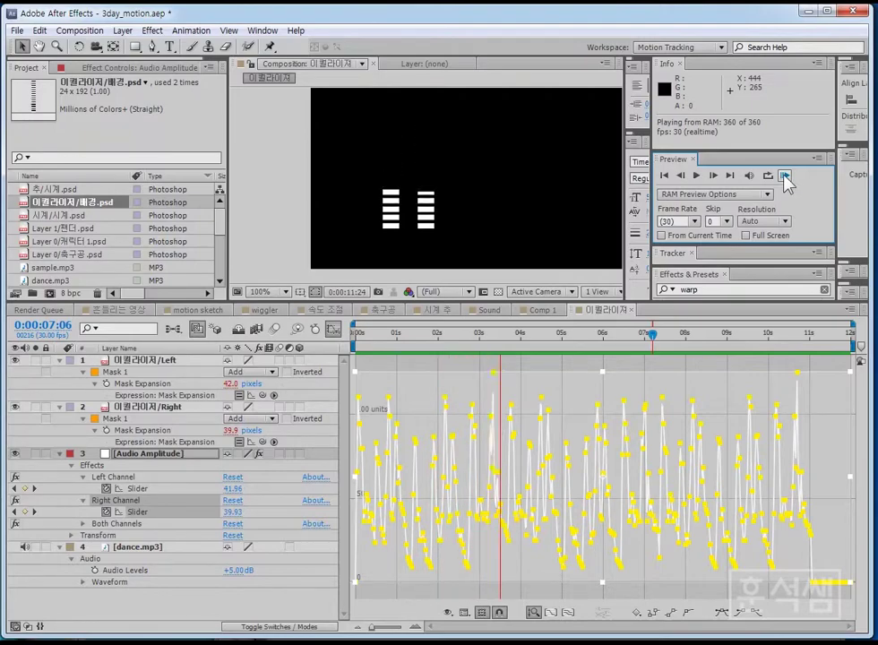
click(785, 179)
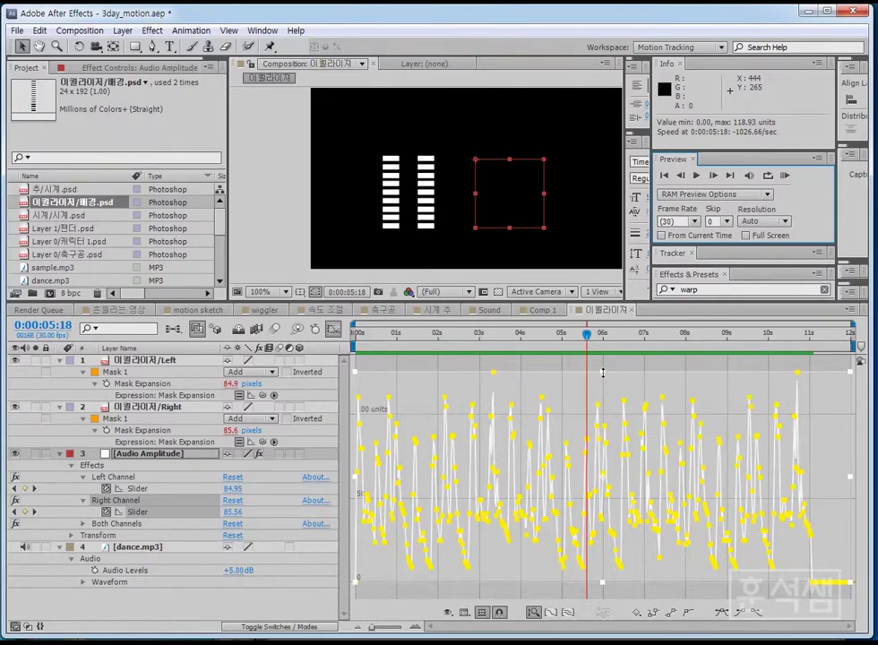
click(332, 329)
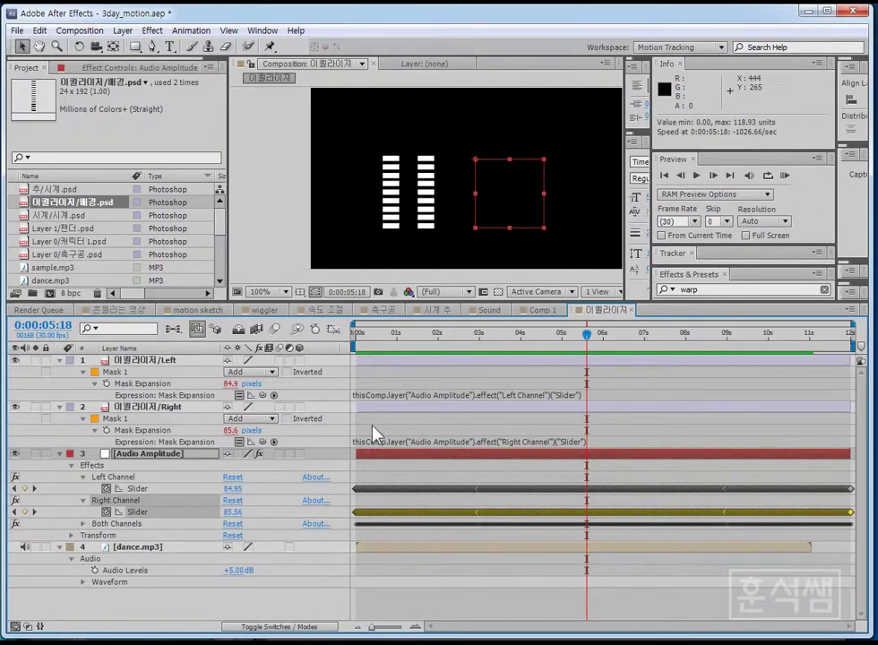
click(333, 329)
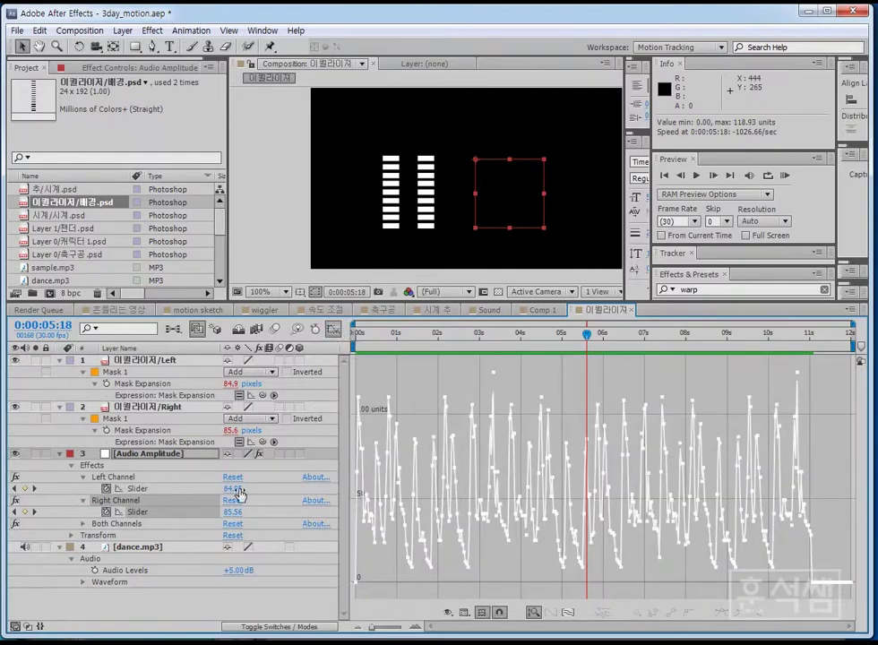
Select the Left Channel Slider in the layer timeline, enlarge the upper panels, and play the 360-frame RAM preview
click(148, 520)
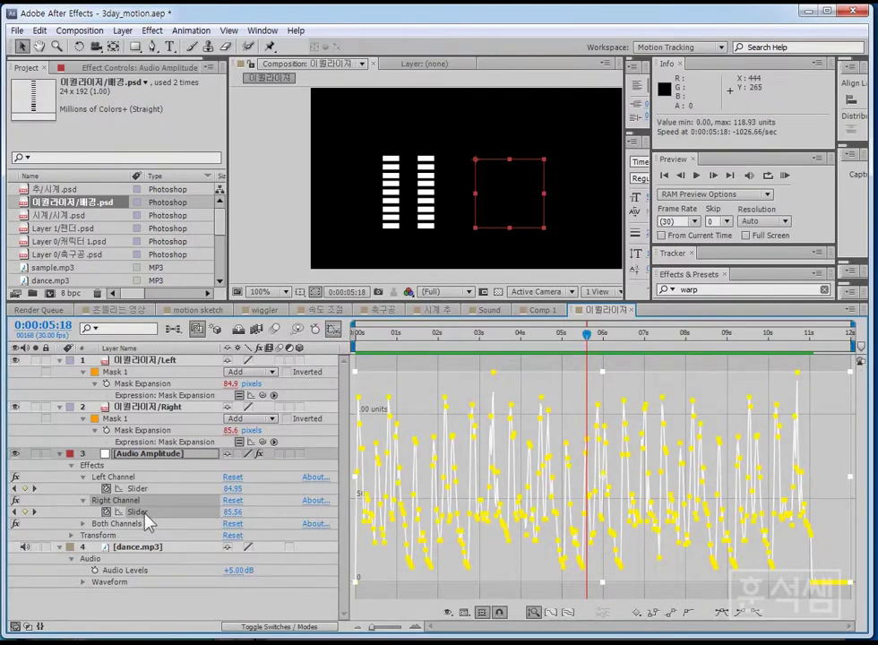
click(335, 330)
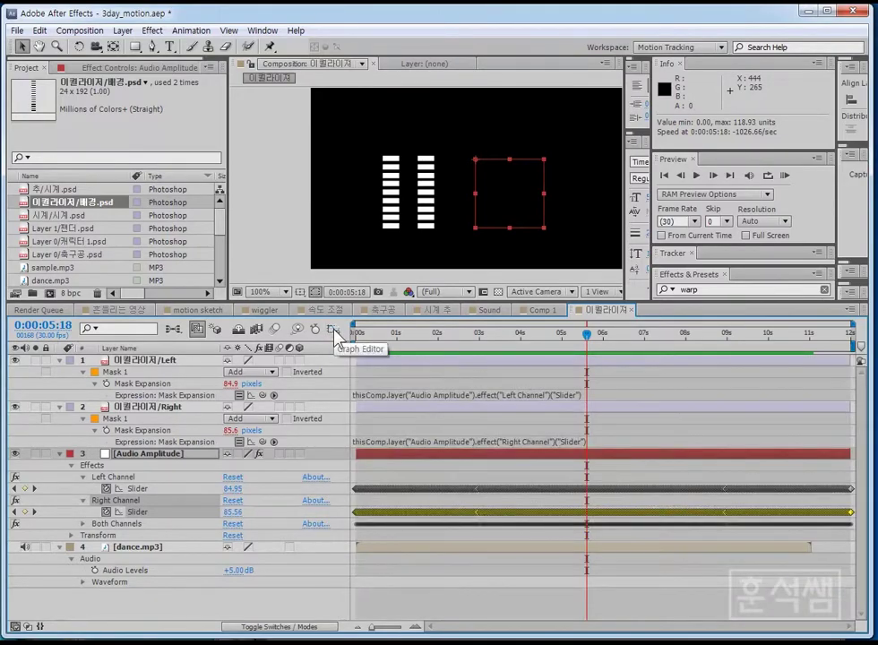
click(142, 488)
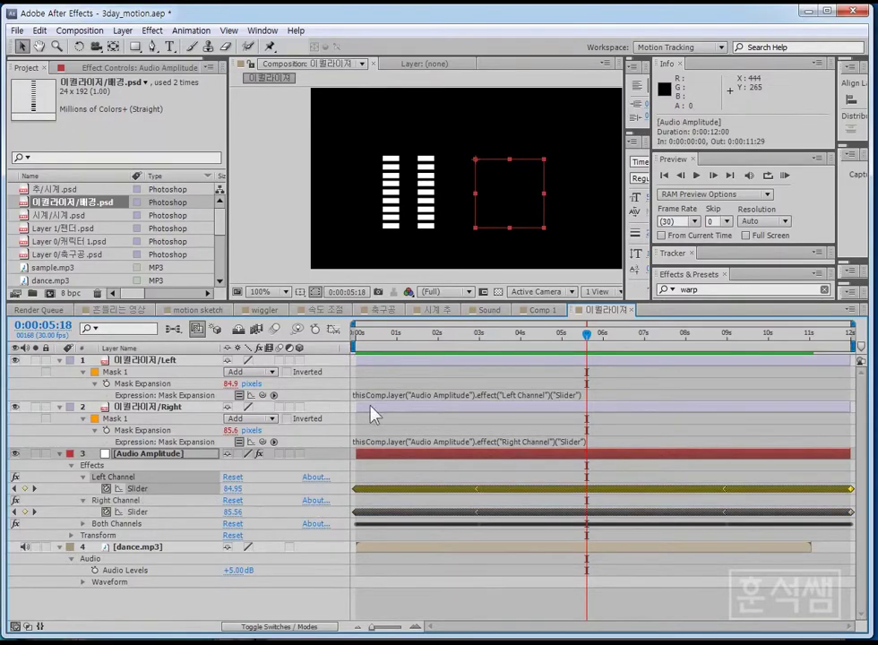
drag(320, 304, 321, 391)
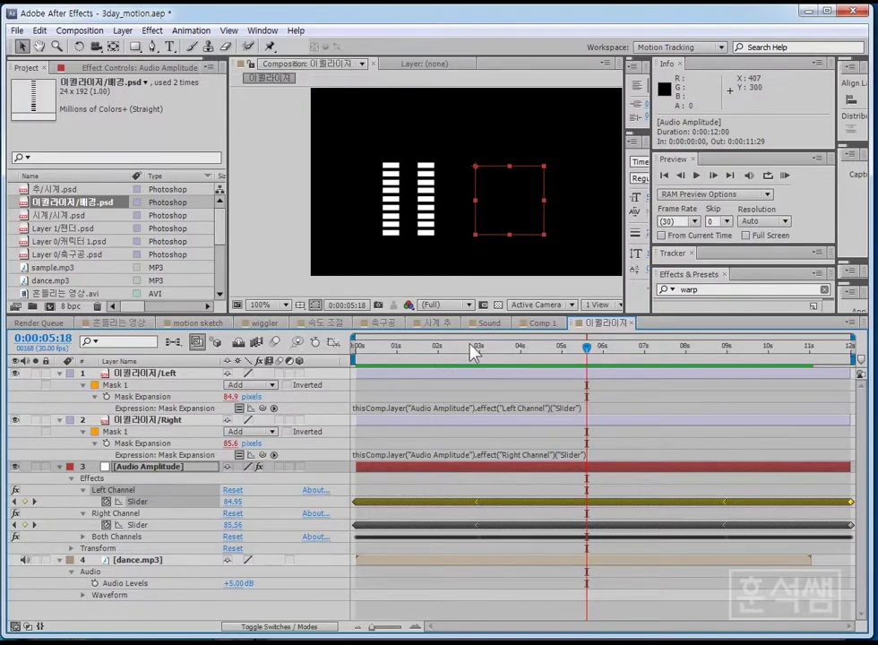
click(784, 176)
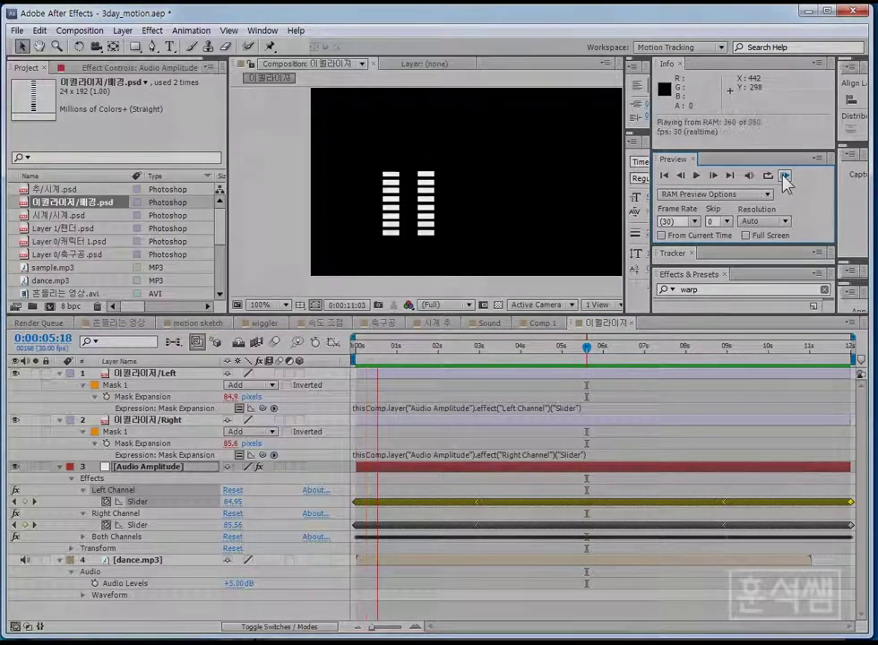